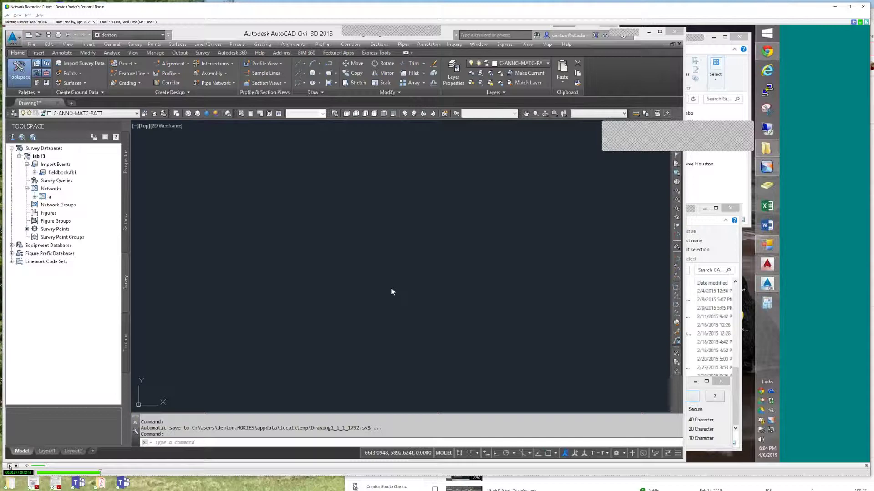
Launch the Survey Data Collection Link and check the Survey Link version information
left_click(133, 44)
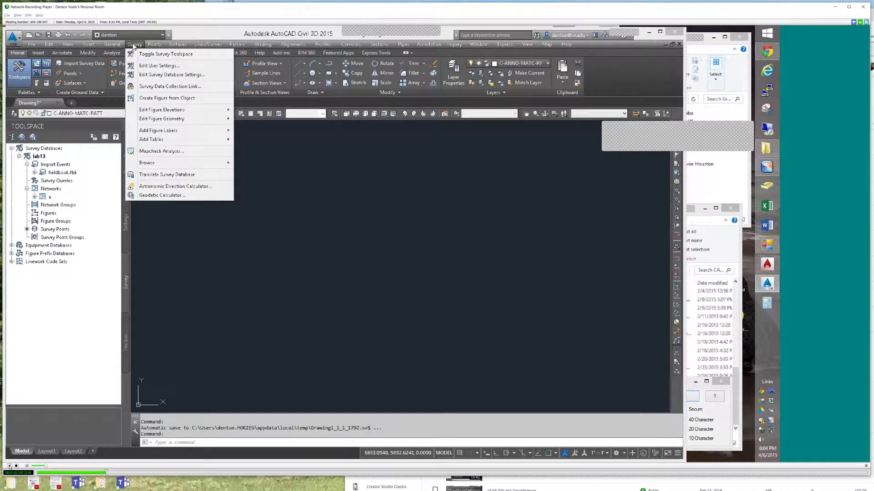
left_click(169, 88)
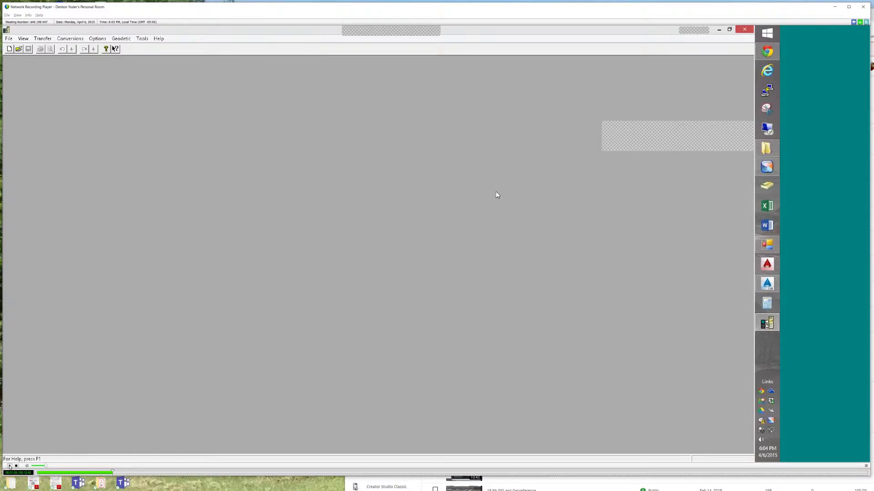
left_click(158, 38)
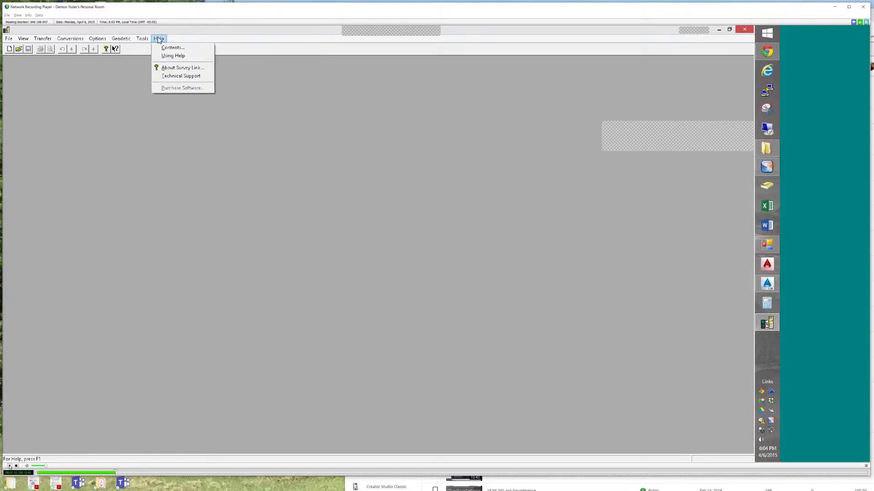
left_click(169, 67)
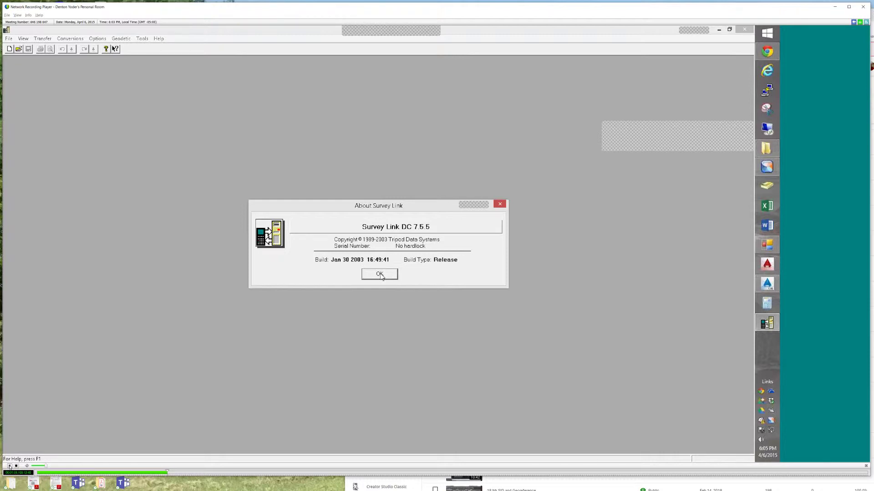
left_click(380, 275)
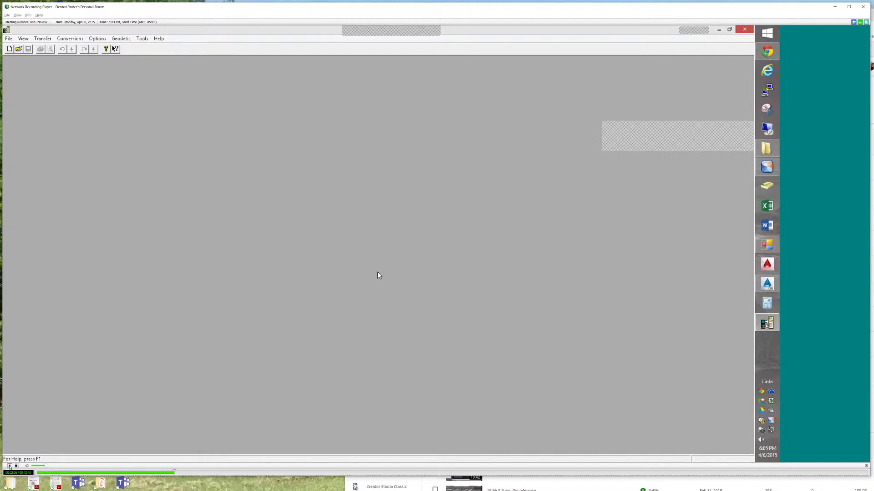
Start a file format conversion and choose lab14.rw5 from the desktop's Lab-14 folder as the TDS raw data input
left_click(61, 41)
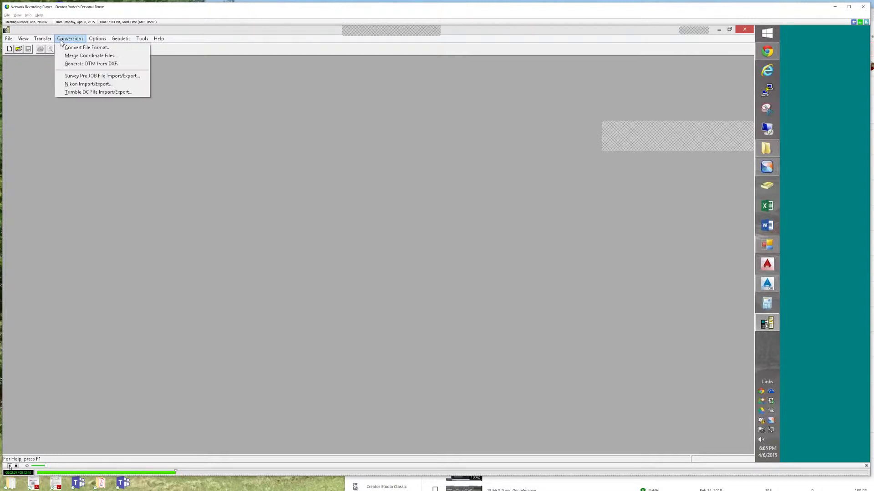
left_click(69, 48)
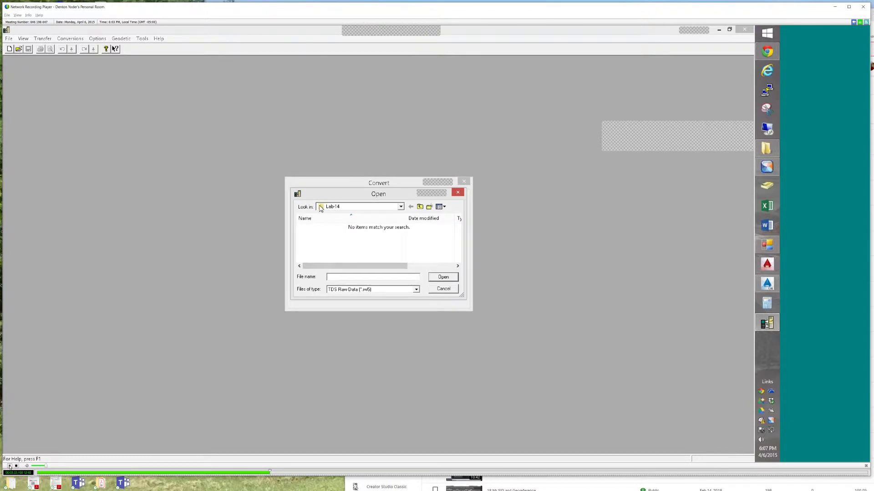
left_click(335, 207)
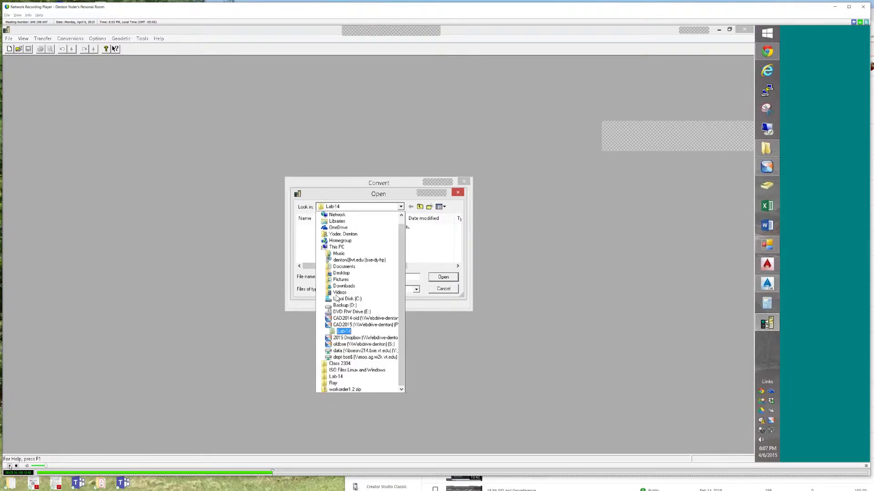
scroll(337, 296, "up", 1)
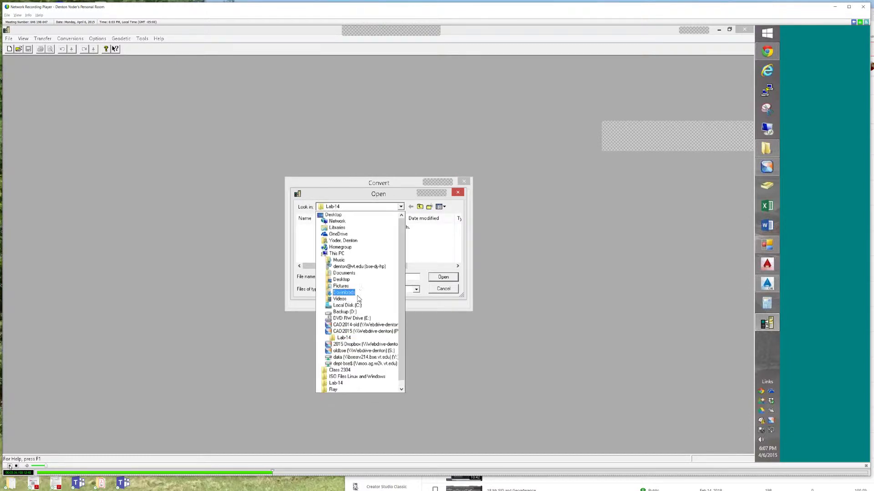
left_click(337, 215)
left_click_drag(457, 236, 457, 258)
left_click(325, 243)
double_click(325, 243)
left_click(312, 227)
double_click(312, 227)
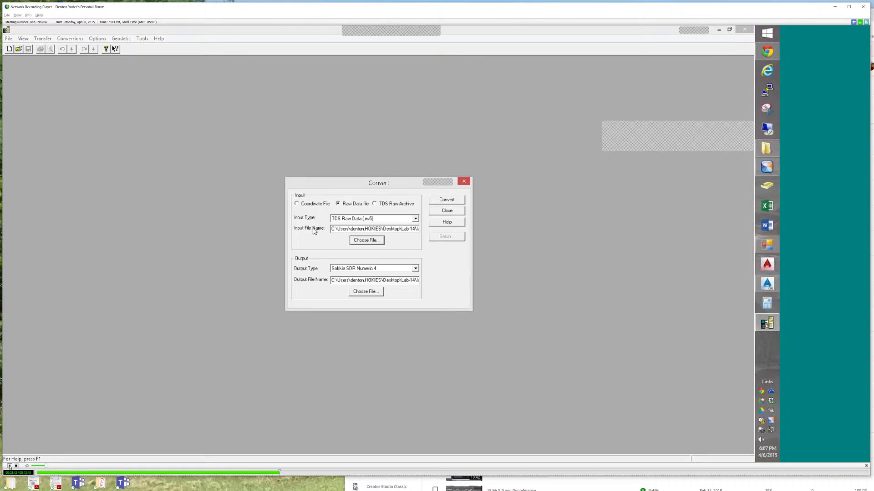
Set the output type to Autodesk-Softdesk FBK and name the output file lab-14.fbk in the desktop's Lab-14 folder
left_click(374, 269)
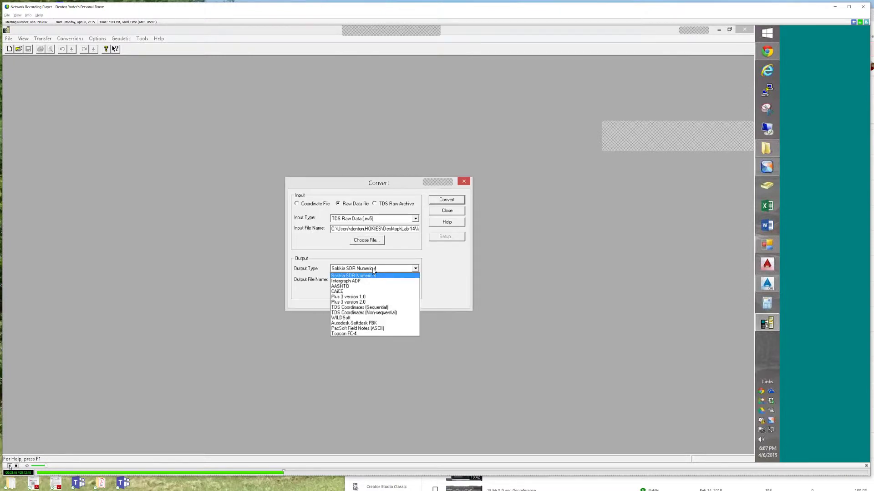
left_click(354, 323)
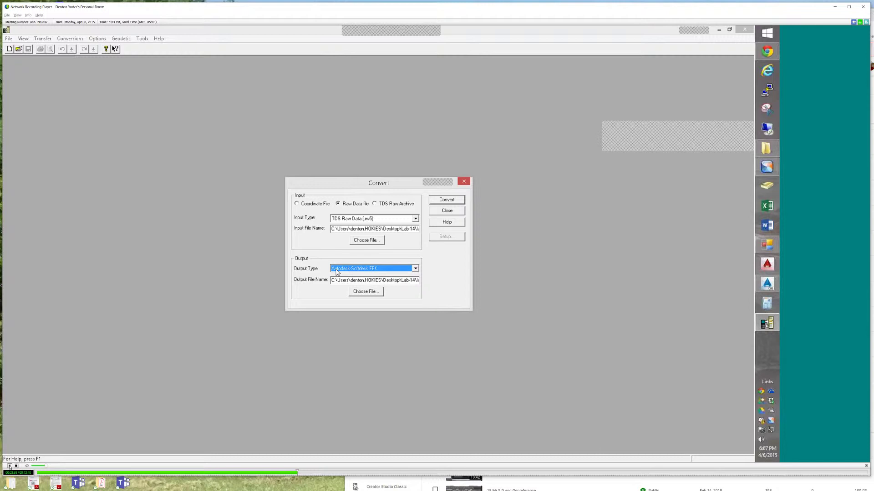
left_click(364, 292)
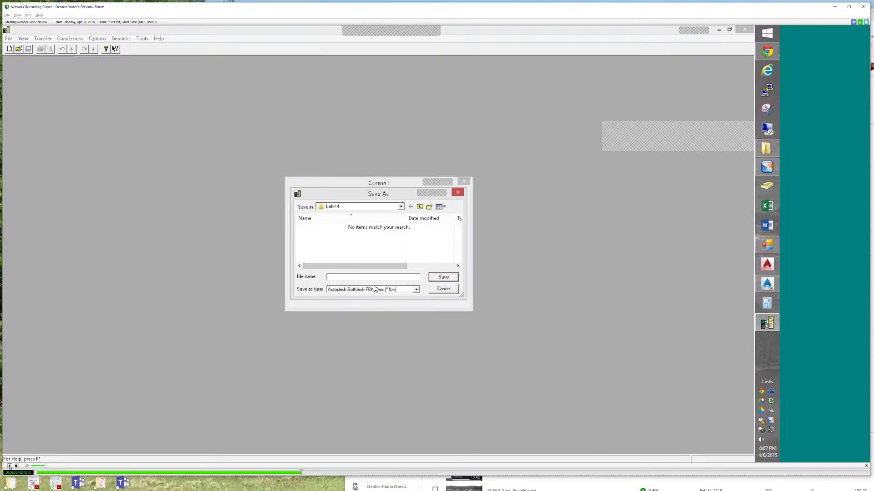
left_click(358, 209)
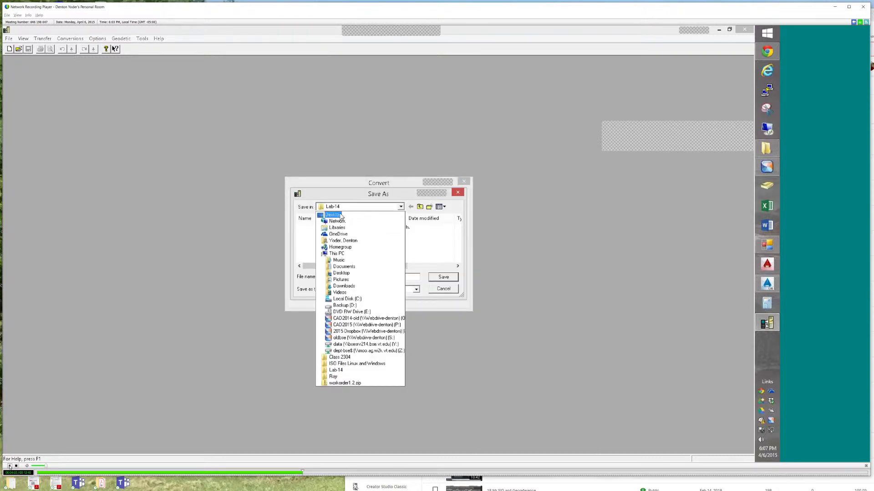
left_click(342, 216)
left_click_drag(457, 225, 458, 259)
double_click(336, 241)
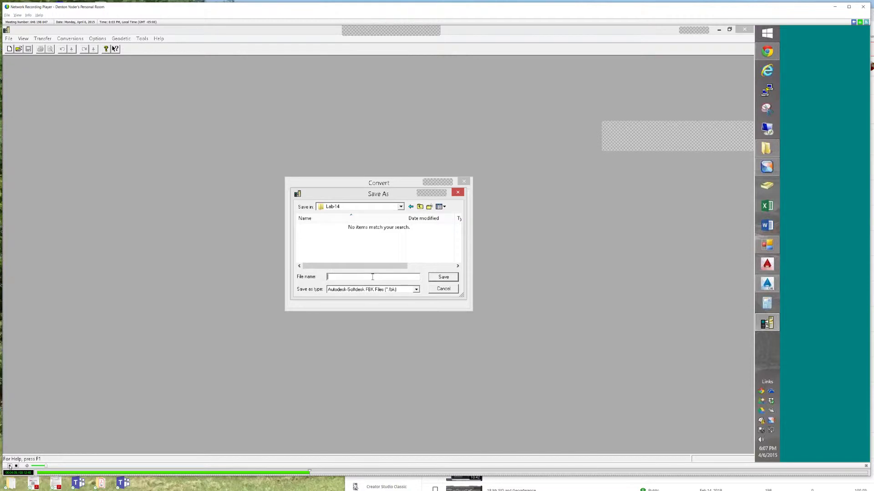
type("lab")
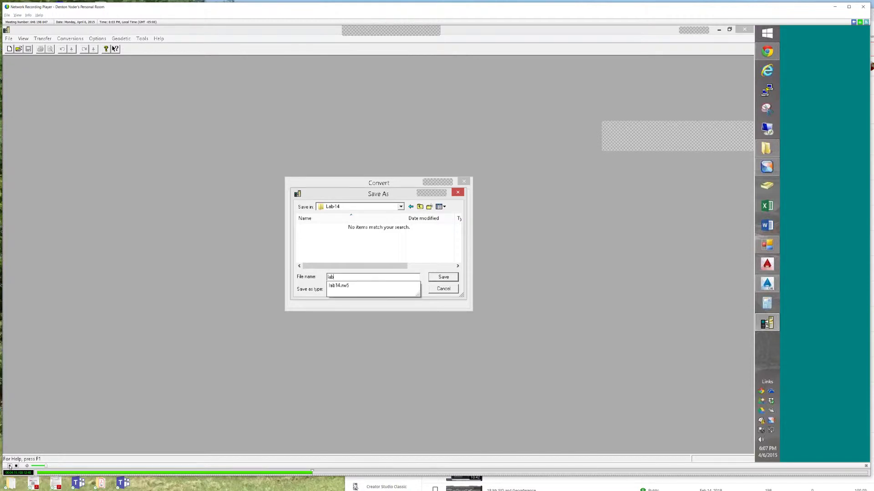
type("-14.fbk")
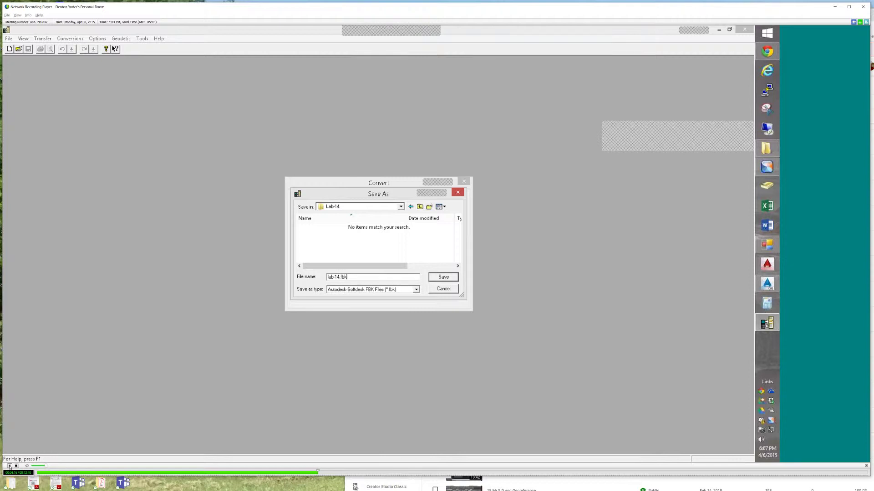
key("Return")
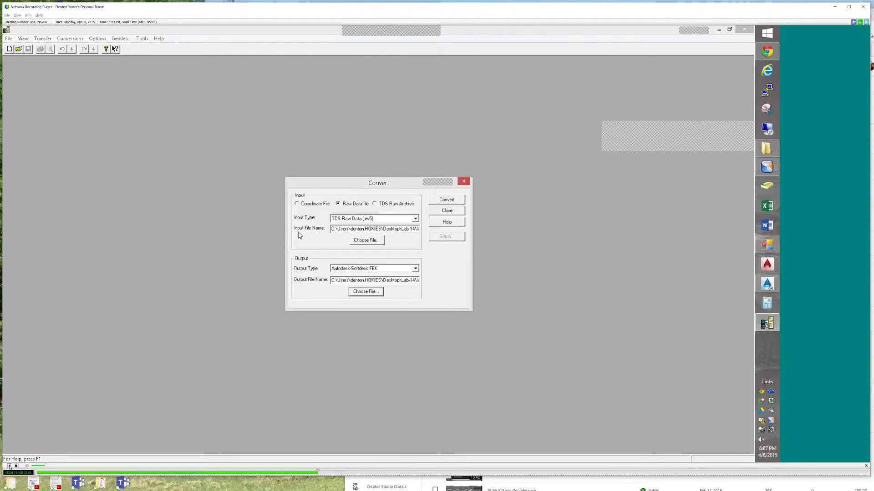
Run the raw data conversion, accepting the default backsight point number 0, and close Survey Link
left_click(461, 201)
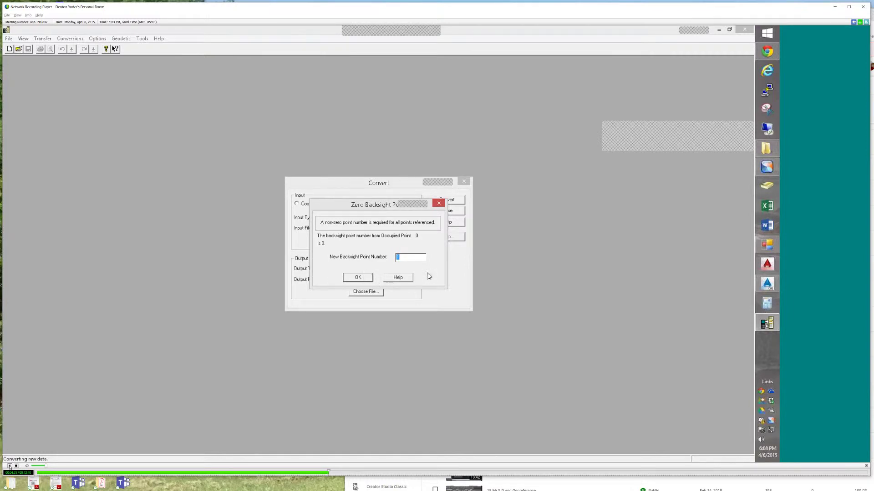
left_click(359, 278)
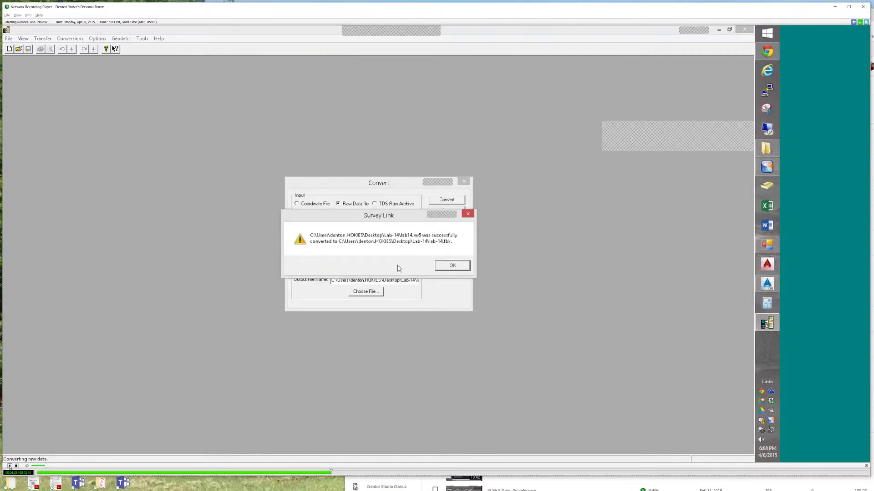
left_click(444, 267)
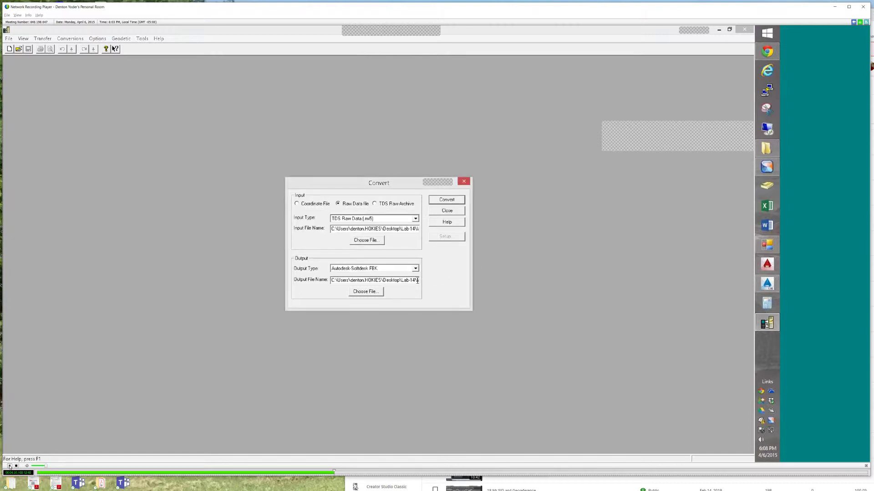
left_click(464, 181)
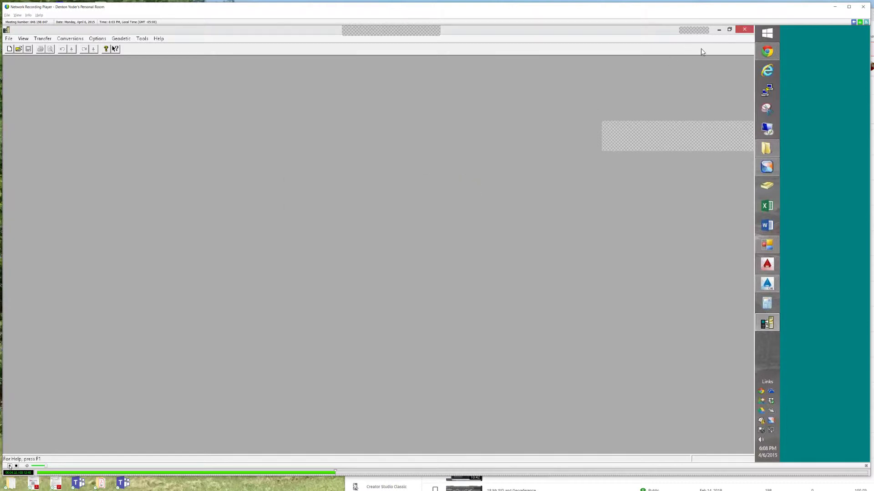
left_click(744, 29)
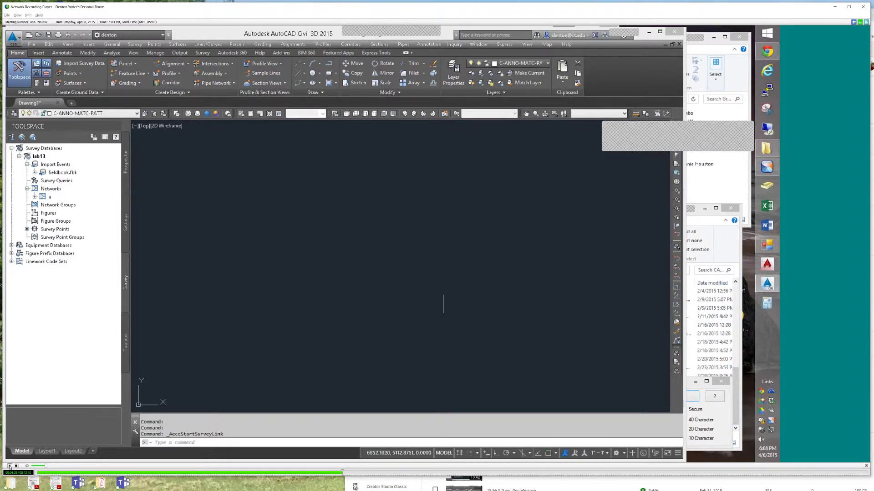
Minimise the Civil 3D and browser windows and open the Lab-14 folder on the desktop
left_click(649, 32)
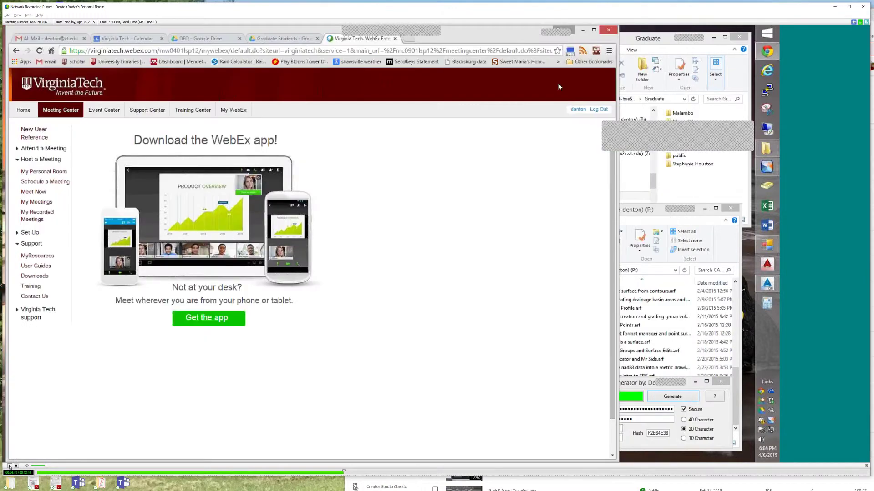
left_click(582, 31)
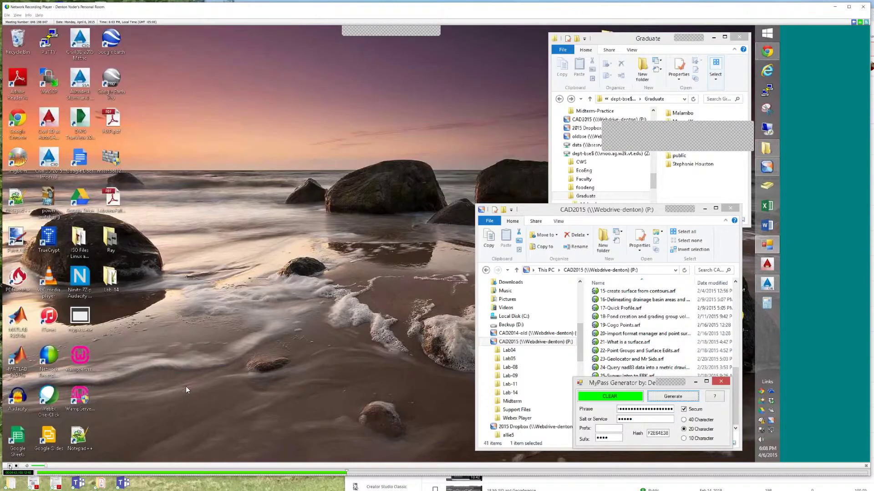
double_click(110, 279)
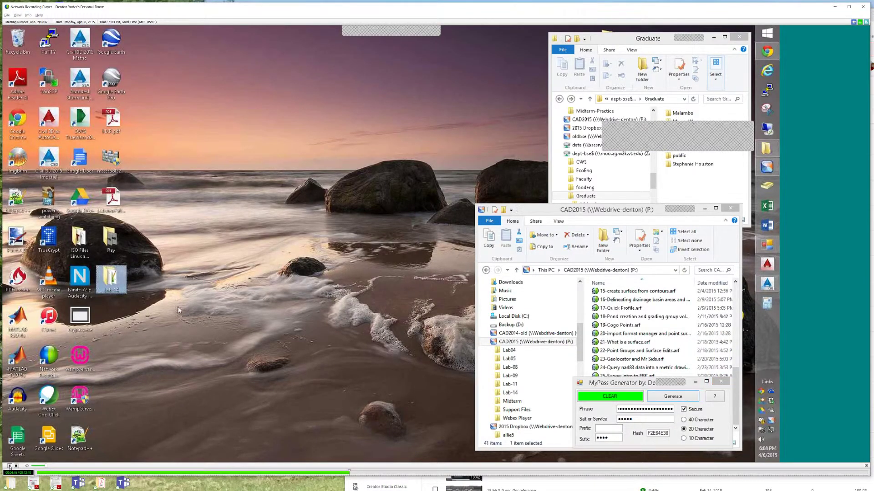
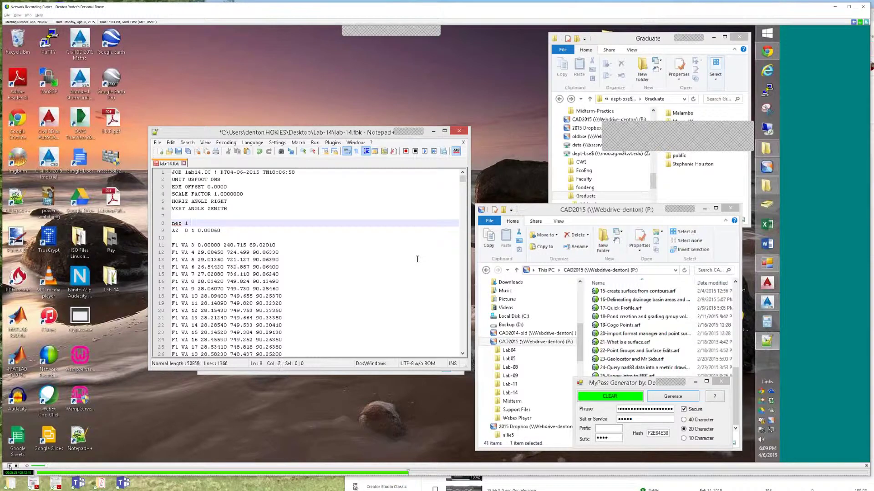
type("5000 5000 100 \"STA 1st setup point")
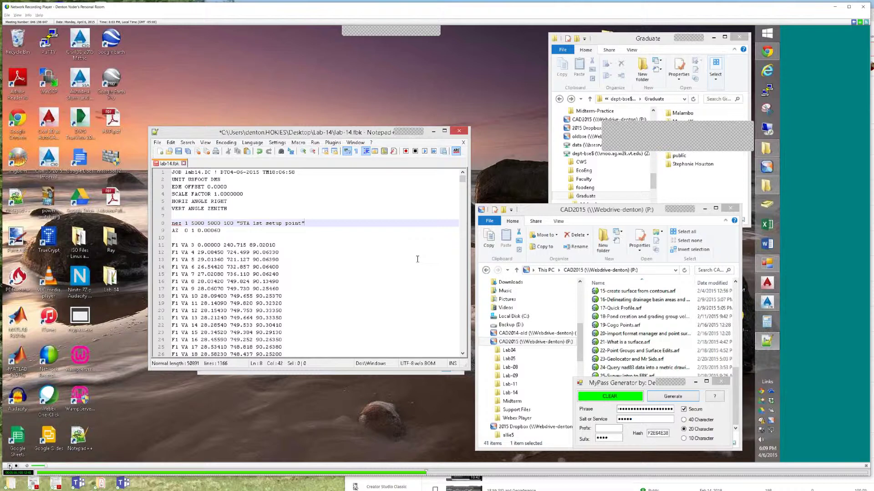
key("Down")
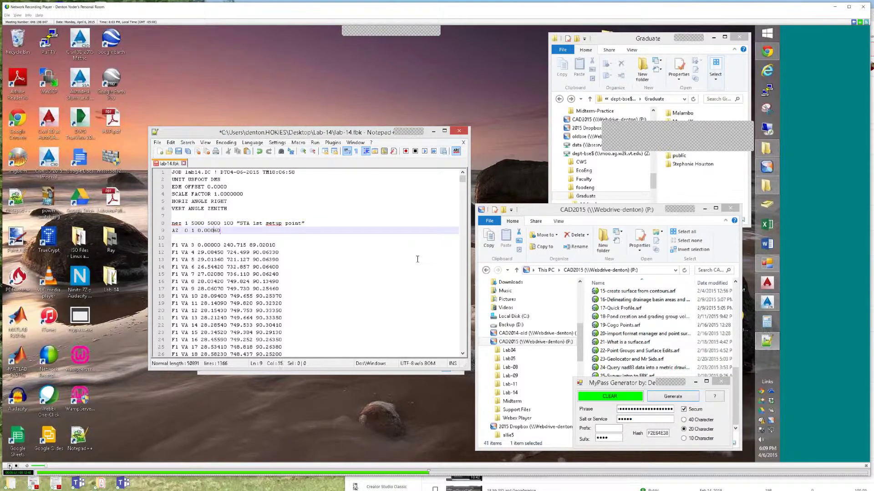
key("Left")
key("Left")
key("BackSpace")
key("Delete")
key("Delete")
type("1 3")
Add the lines "stn 1 0", "prism 0" and "bs 3" below the AZ line of the field book
key("End")
key("Return")
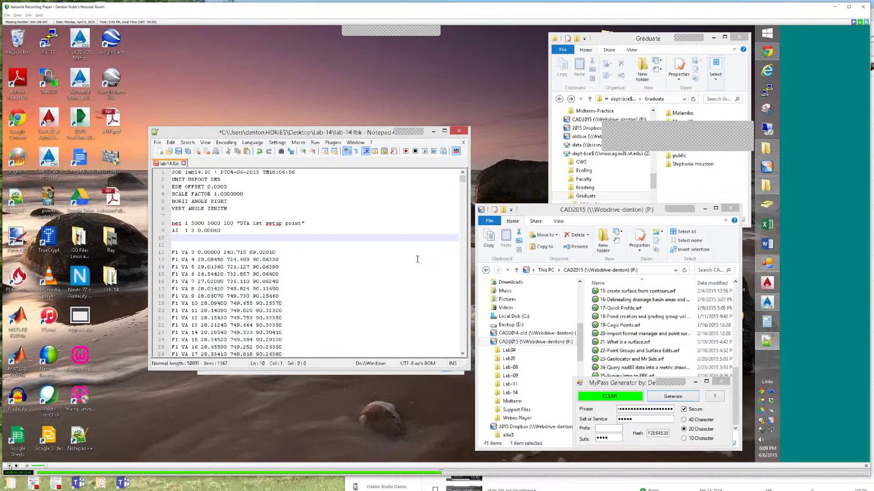
type("stn 1 0")
key("Return")
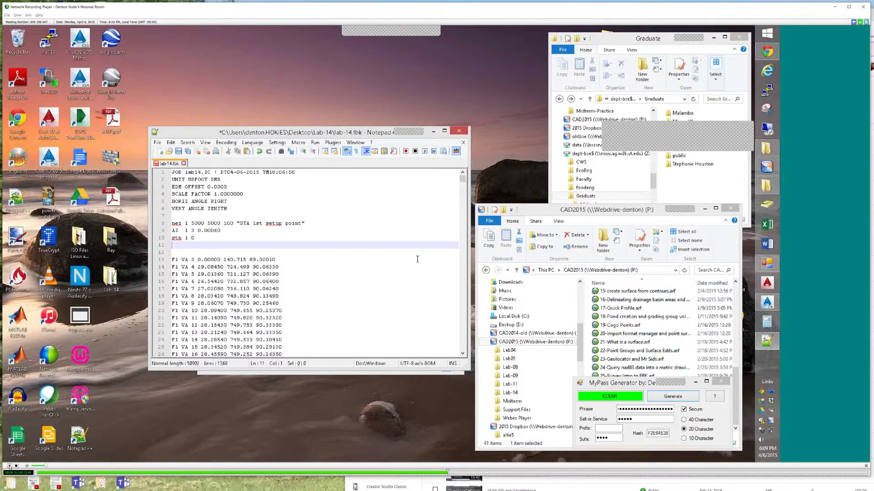
type("prism 0")
key("Return")
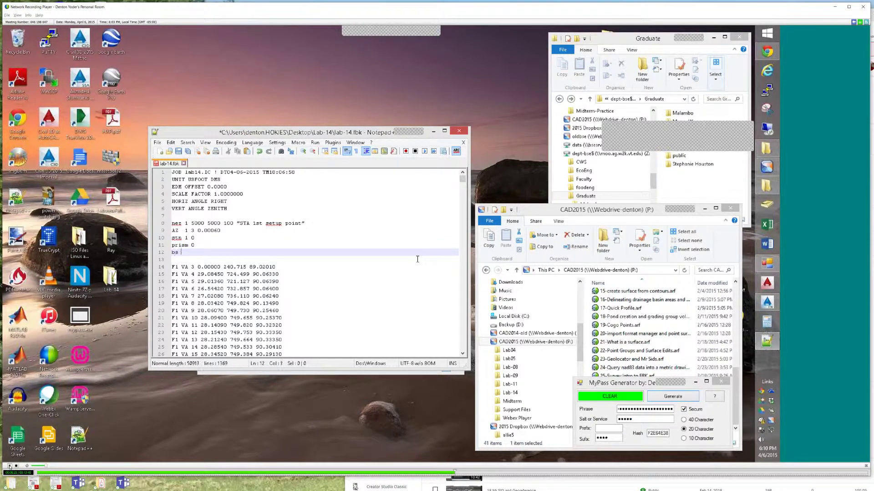
type("bs 3")
key("Return")
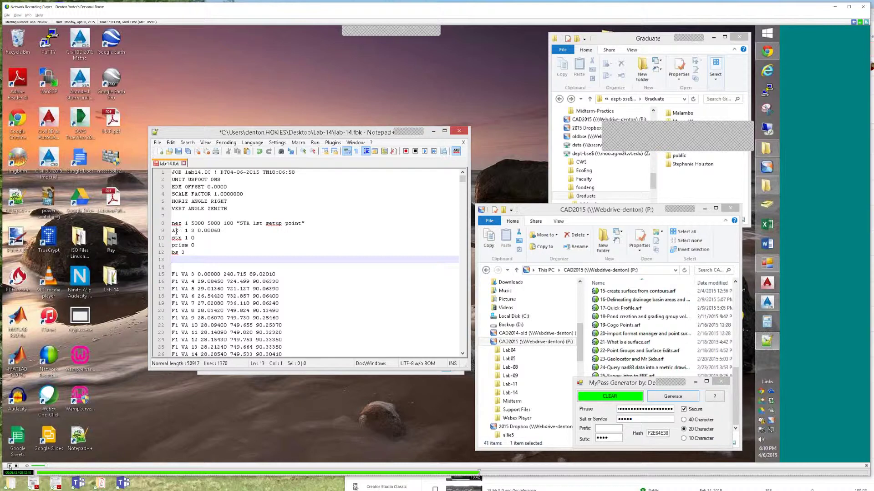
left_click(192, 276)
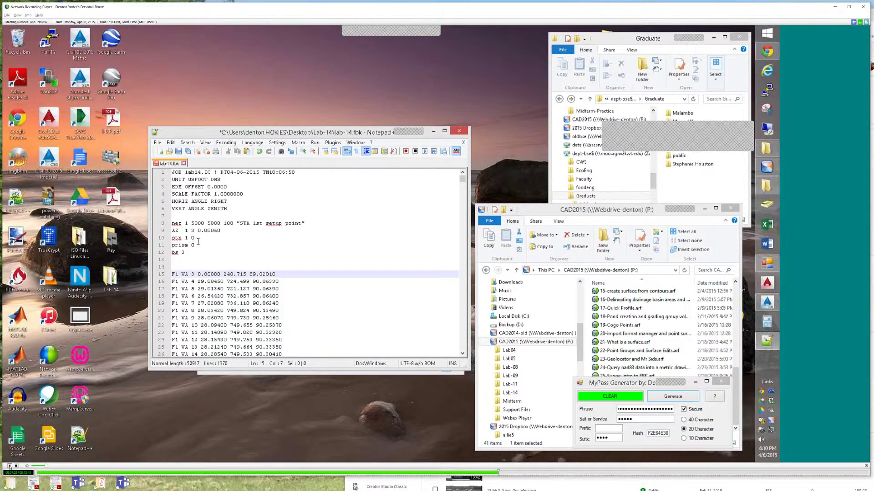
left_click(183, 261)
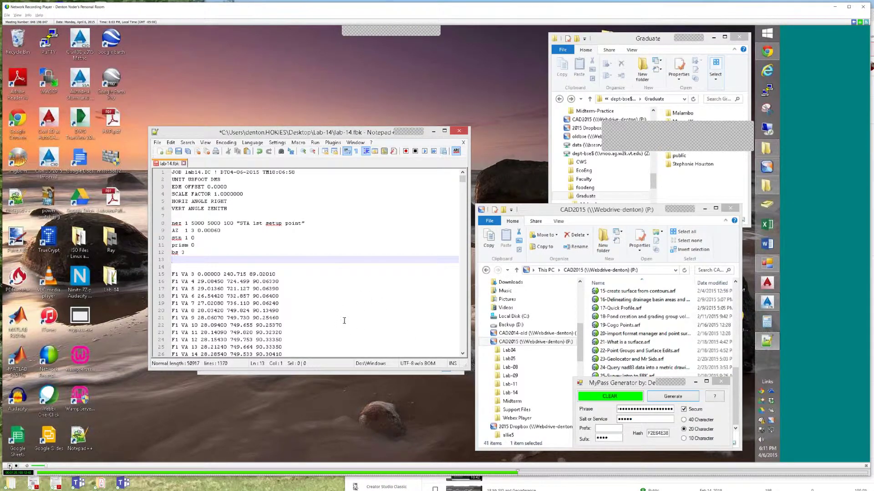
Insert three blank lines in the field book between the point 574 shot and the point 2 shot that starts the second setup
scroll(343, 302, "down", 6)
scroll(344, 302, "down", 20)
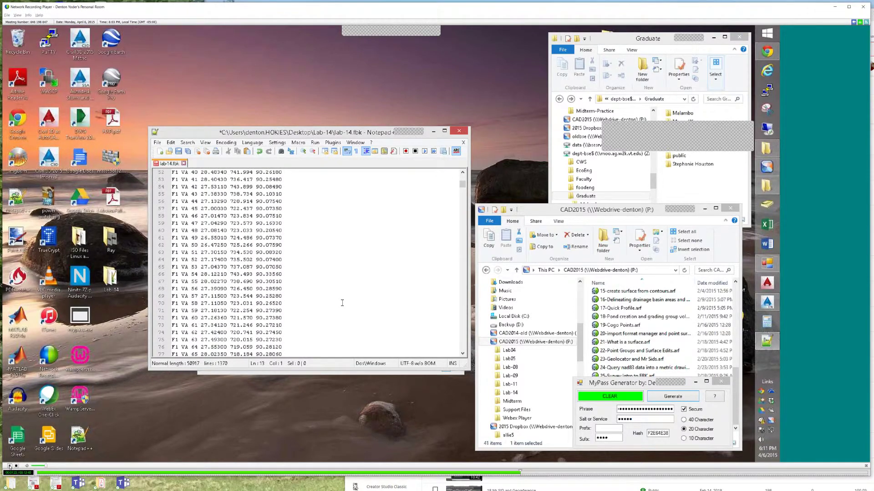
scroll(341, 291, "down", 20)
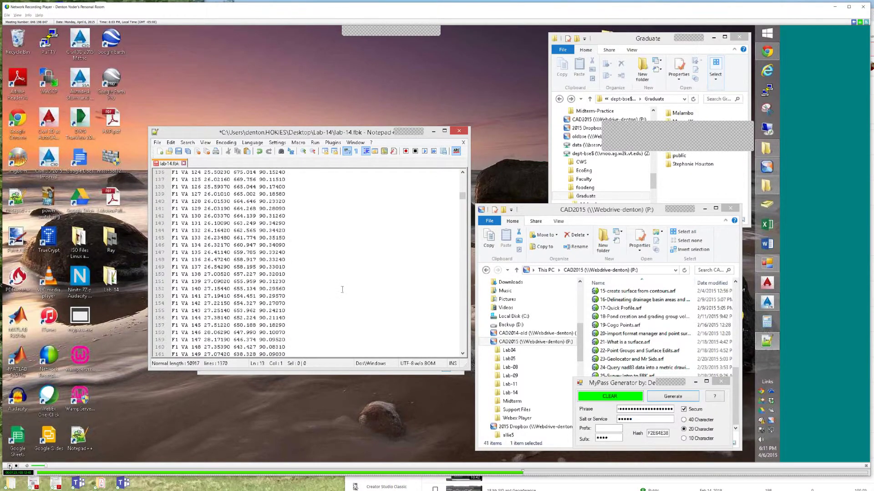
scroll(340, 288, "down", 20)
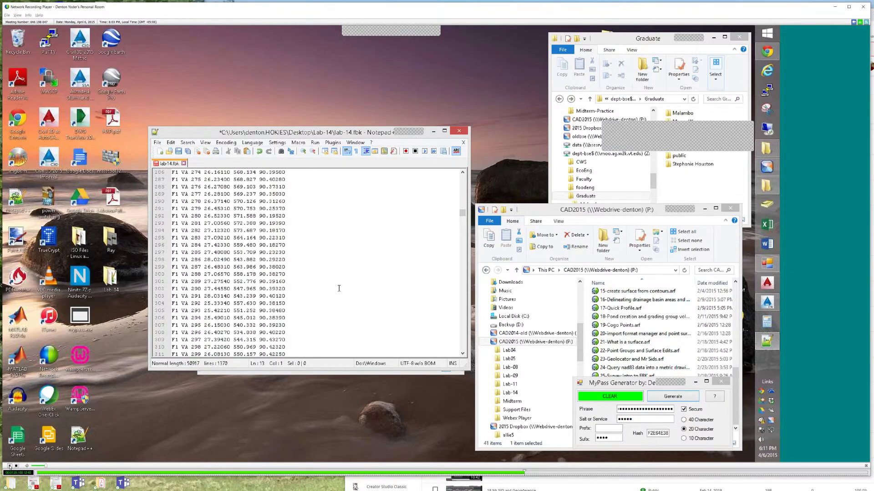
scroll(342, 292, "down", 20)
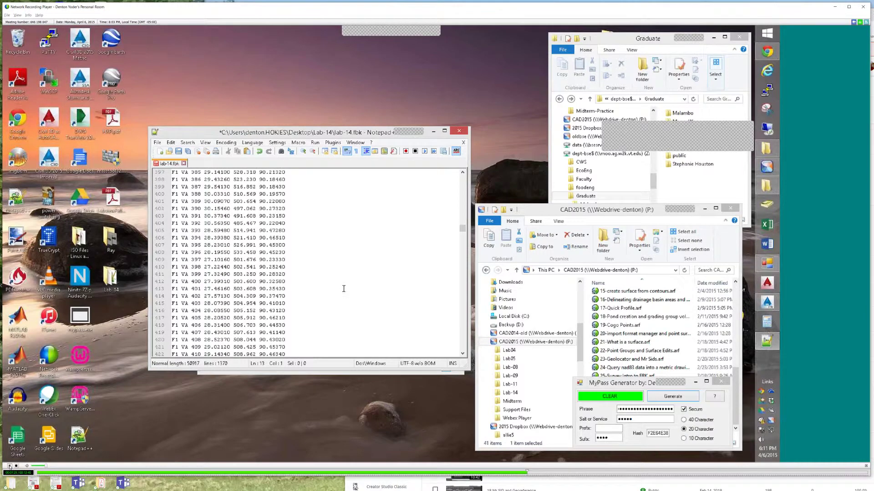
scroll(340, 294, "down", 19)
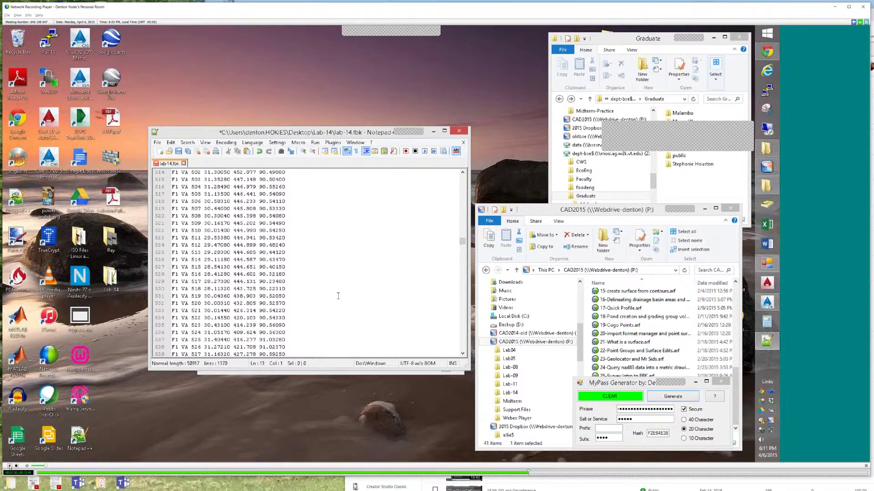
scroll(338, 296, "down", 20)
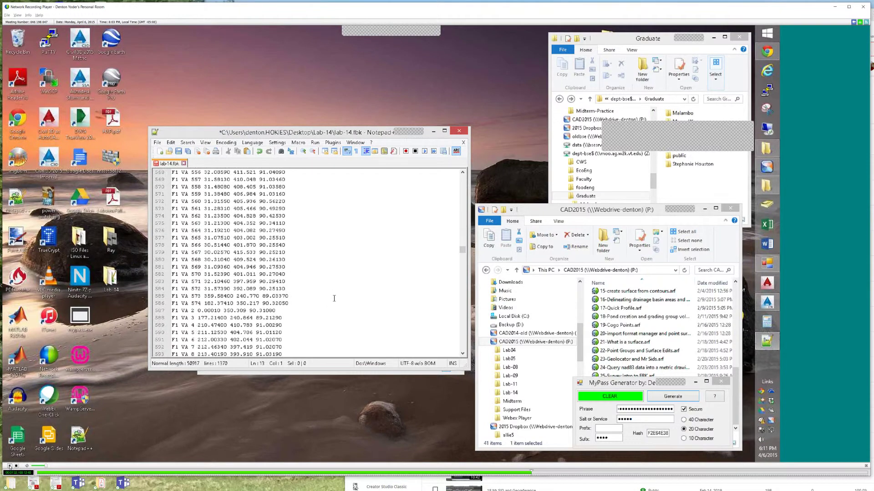
scroll(334, 298, "down", 1)
scroll(334, 298, "up", 2)
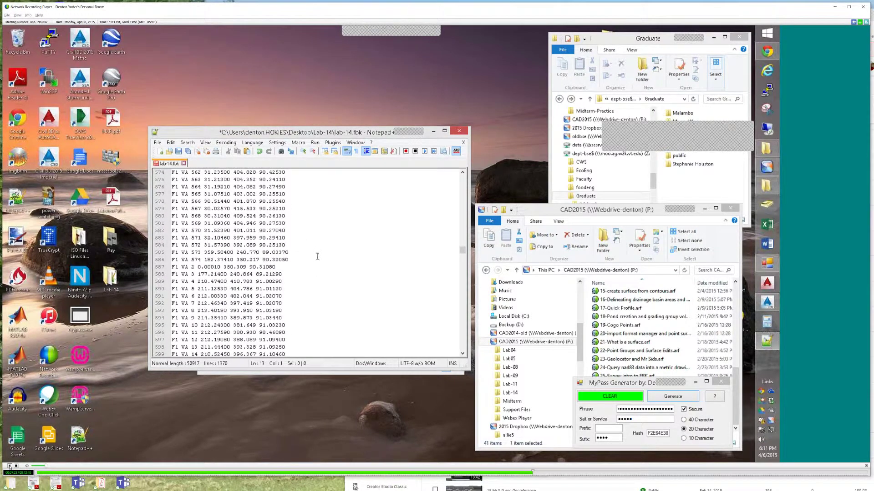
left_click(318, 259)
key("Return")
key("Return")
key("Return")
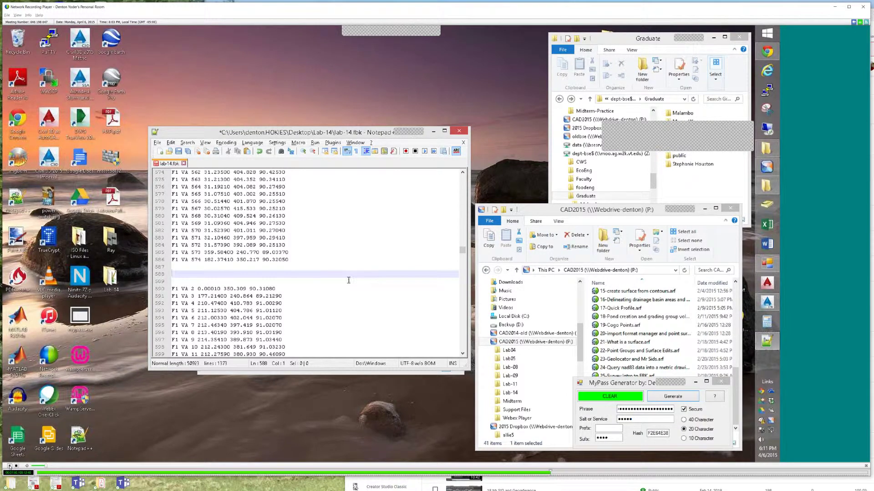
Prefix the second setup's point numbers 2 to 9 with 100, making them 1002 to 1009
left_click(192, 289)
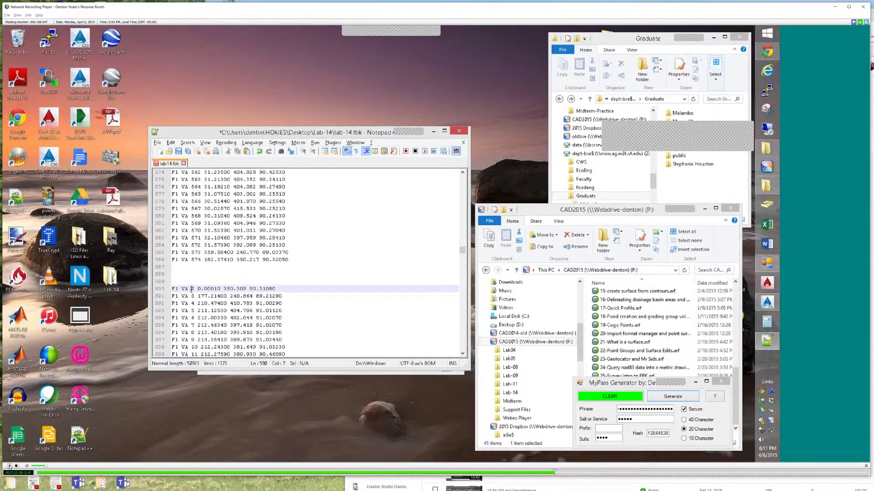
left_click(191, 296)
left_click(192, 303)
left_click(192, 311)
left_click(192, 318)
left_click(192, 326)
left_click(192, 333)
left_click(192, 340)
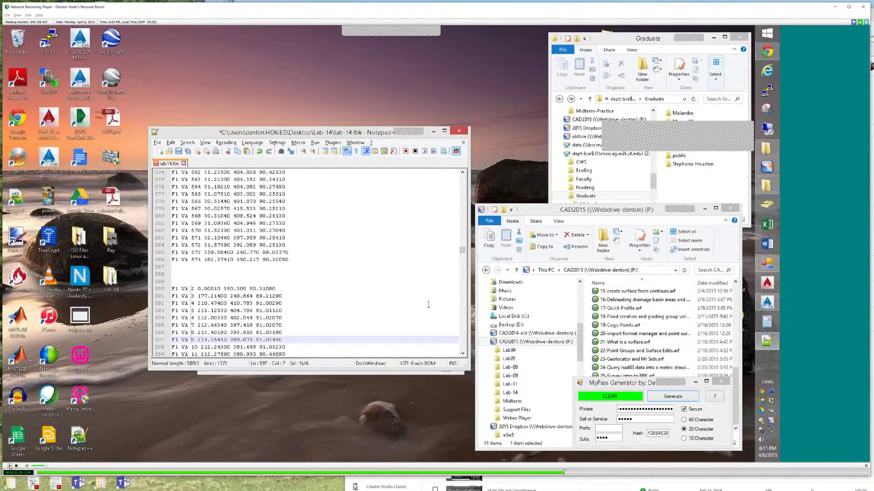
type("100")
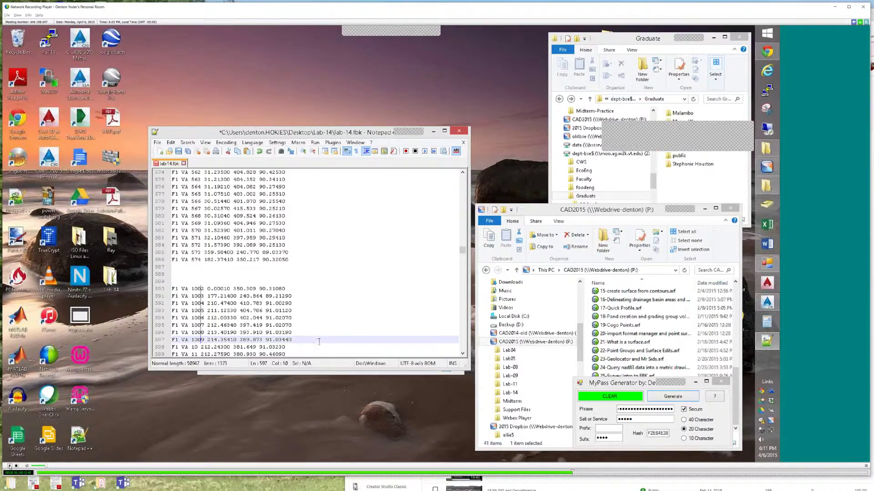
Prefix the second setup's two-digit point numbers 10 to 99 with 10, making them 1010 to 1099
left_click(192, 346)
key("Down")
key("Down")
key("Down")
key("Down")
key("Down")
key("Down")
key("Down")
key("Down")
key("Down")
key("Down")
key("Down")
key("Down")
key("Down")
key("Down")
key("Down")
key("Down")
key("Down")
key("Down")
key("Down")
key("Down")
key("Down")
key("Down")
key("Down")
key("Down")
key("Down")
key("Down")
key("Down")
key("Down")
key("Down")
key("Down")
key("Down")
key("Down")
key("Down")
key("Down")
key("Down")
key("Down")
key("Down")
key("Down")
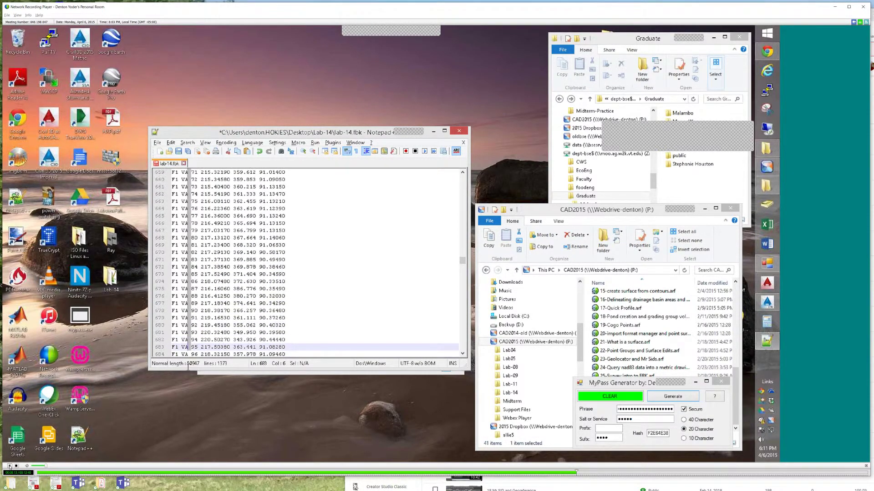
left_click(194, 296)
key("Left")
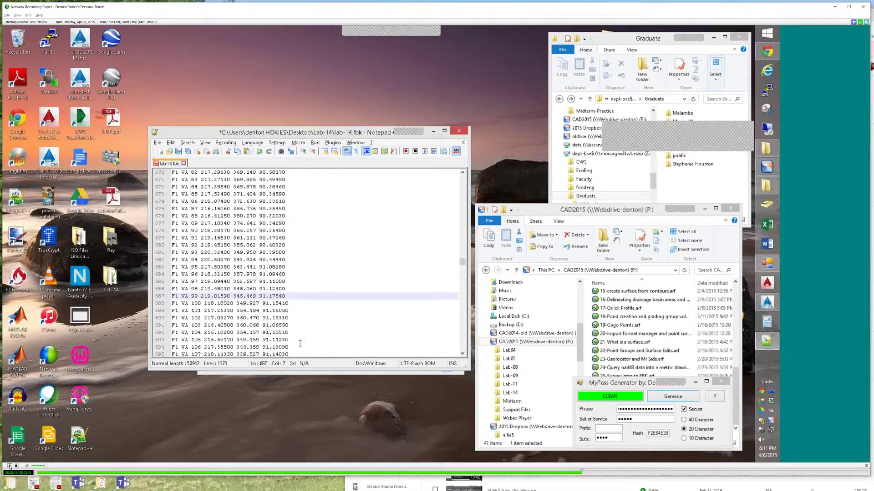
type("10")
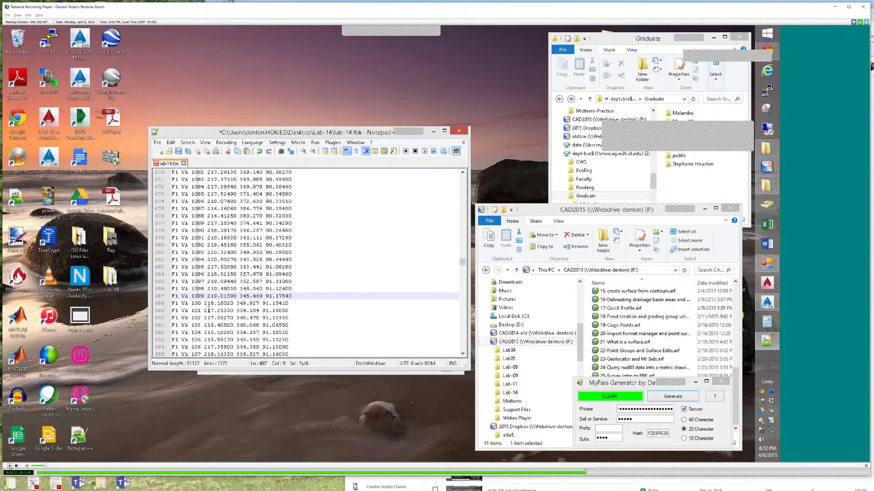
Prefix the second setup's three-digit point numbers, 100 through 784, with 1 down to the end of the file
left_click(192, 303)
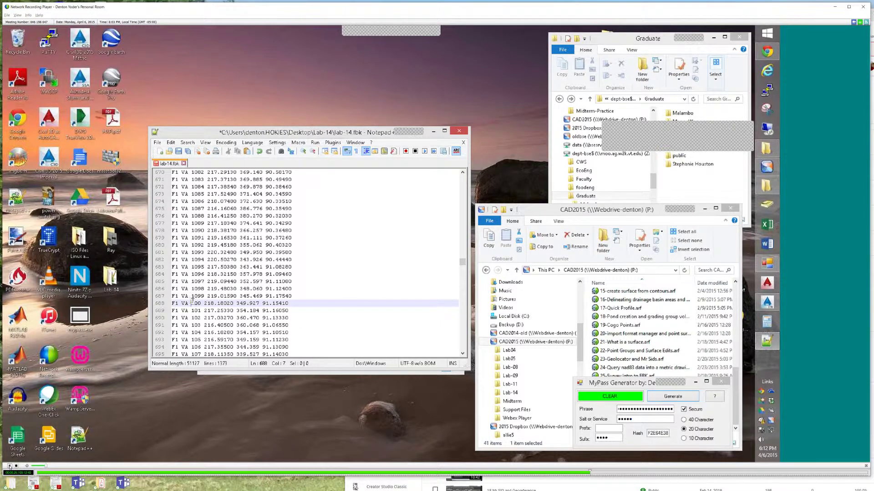
left_click_drag(192, 304, 191, 355, "alt")
left_click(195, 341)
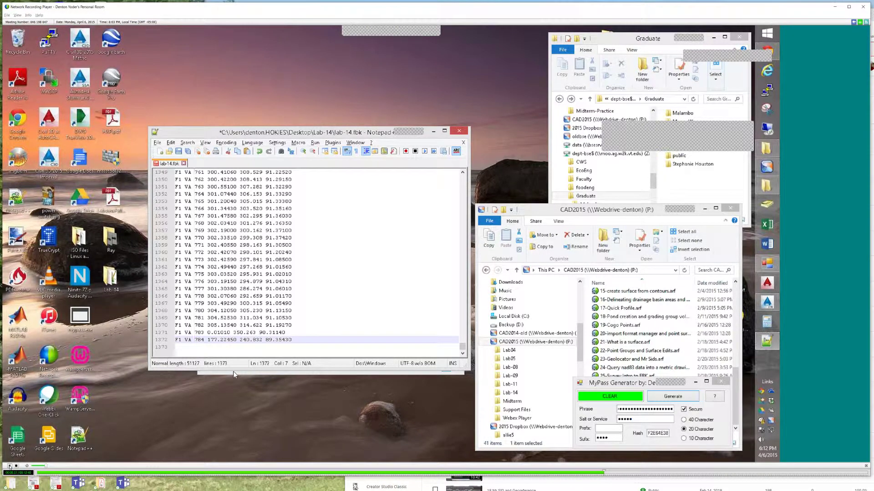
type("1")
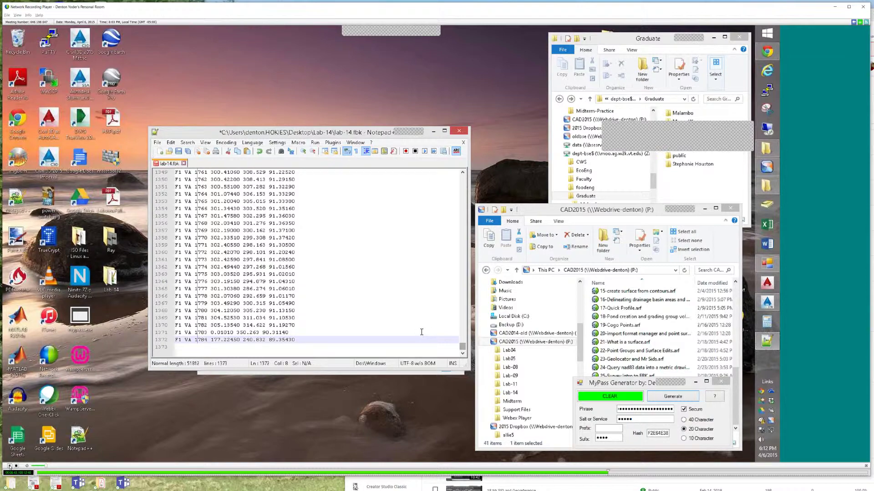
key("Up")
key("End")
Add the lines "stn 1 0" and "bs 574" in the gap between the point 574 and point 1002 shots
left_click_drag(462, 349, 446, 254)
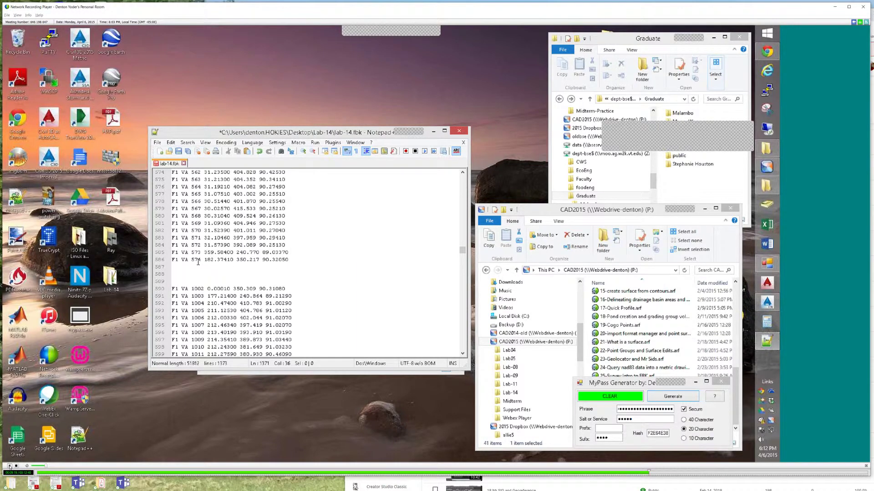
left_click_drag(237, 261, 255, 288)
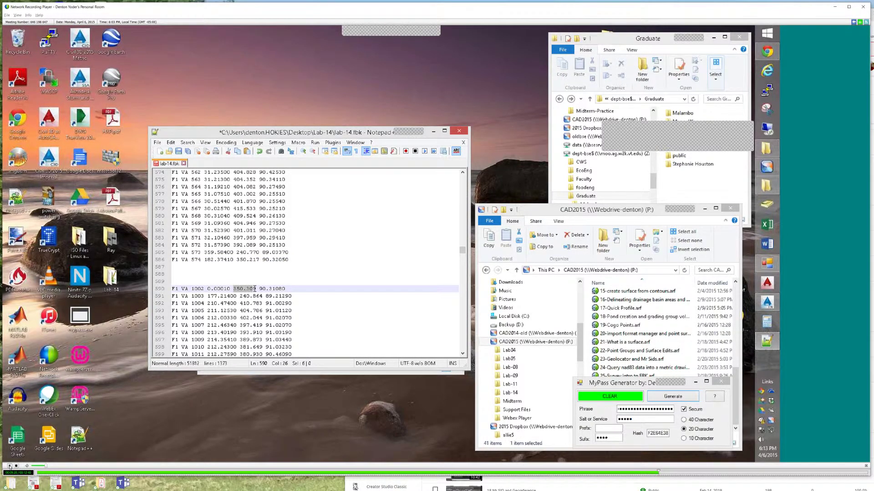
left_click(182, 276)
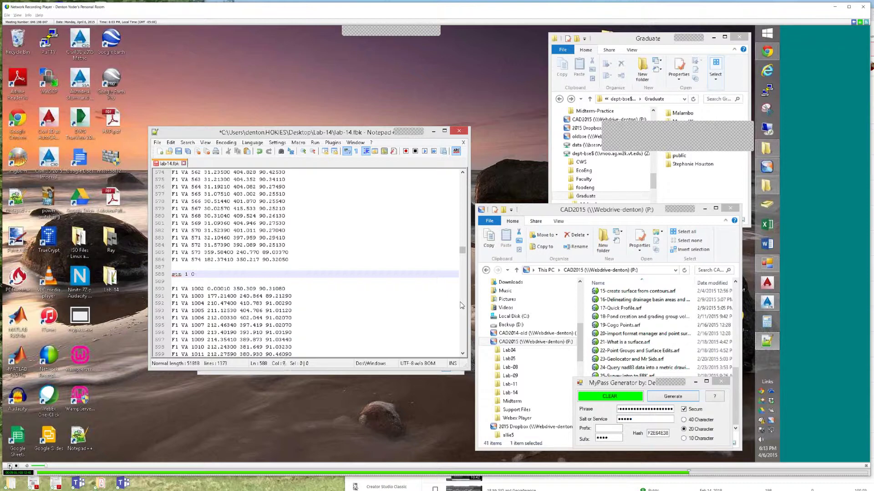
key("Return")
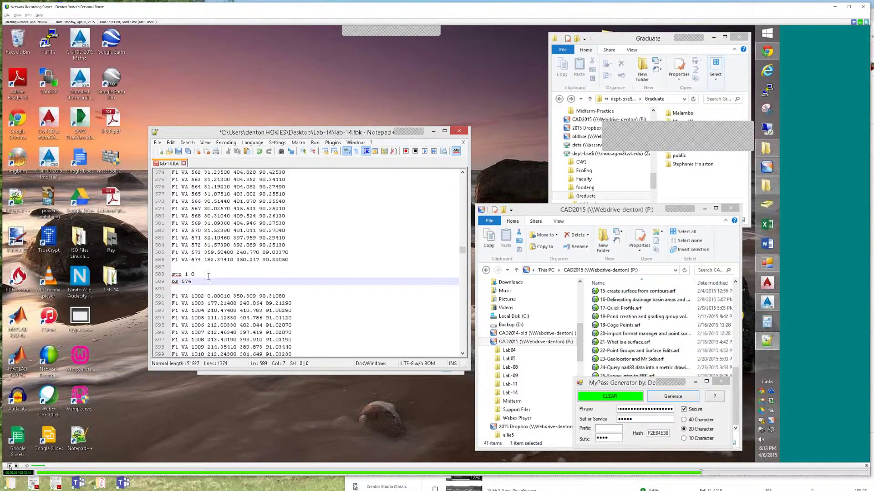
left_click(178, 289)
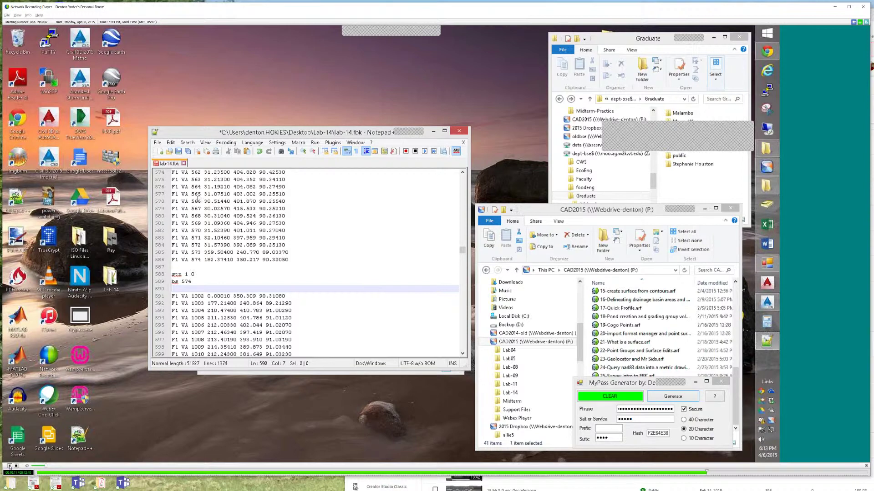
Save and close the lab-14.fbk field book, and switch to Civil 3D
key("ctrl+s")
left_click(459, 131)
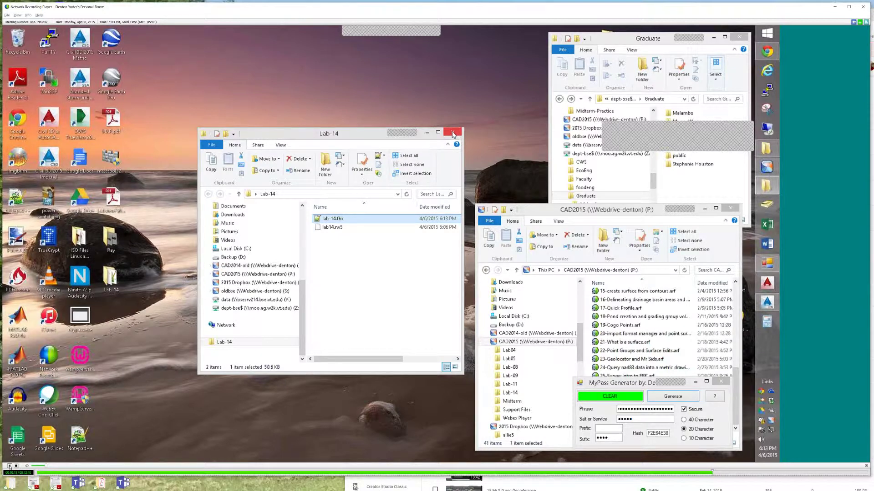
left_click(767, 301)
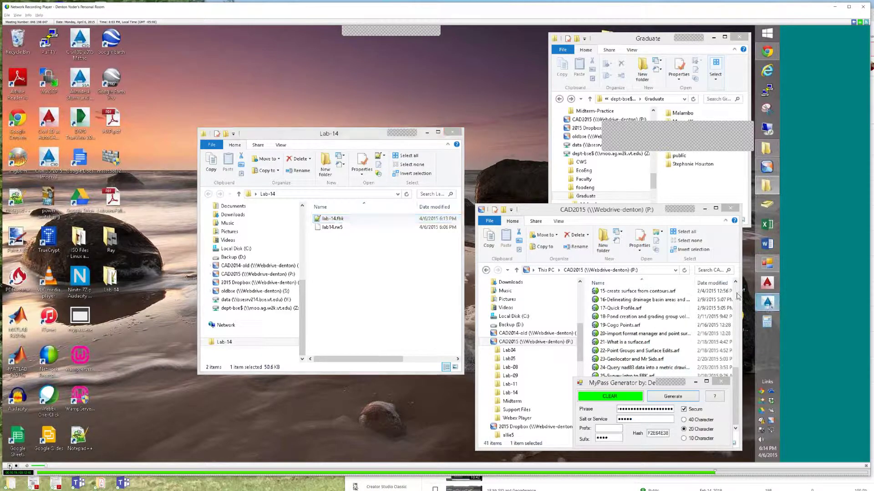
Start a survey data import and create a new survey database named lab14 as its target
left_click(78, 64)
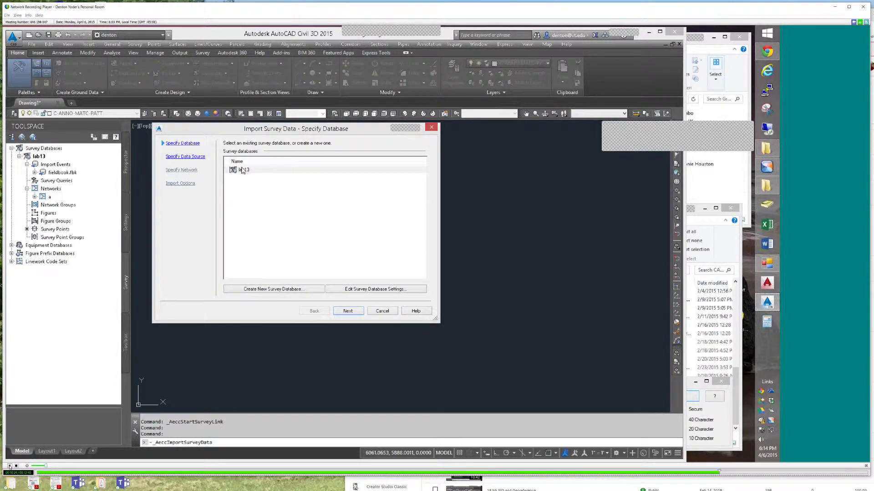
left_click(248, 291)
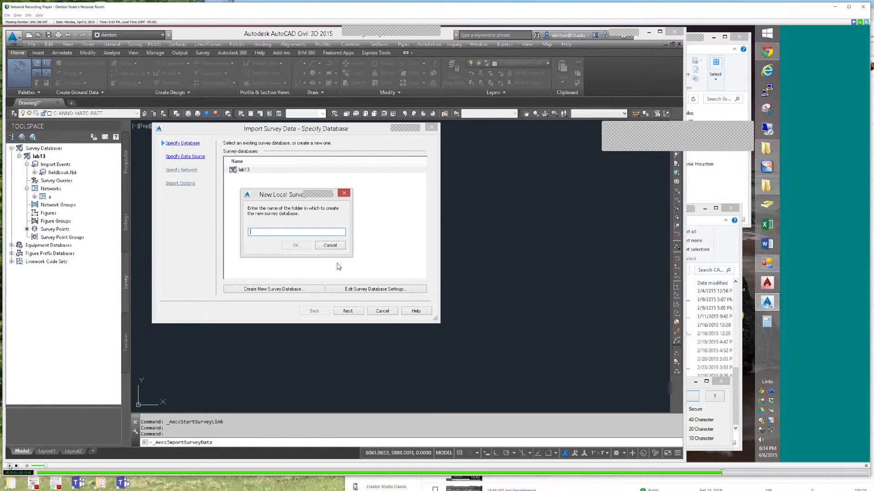
type("lab14")
key("Return")
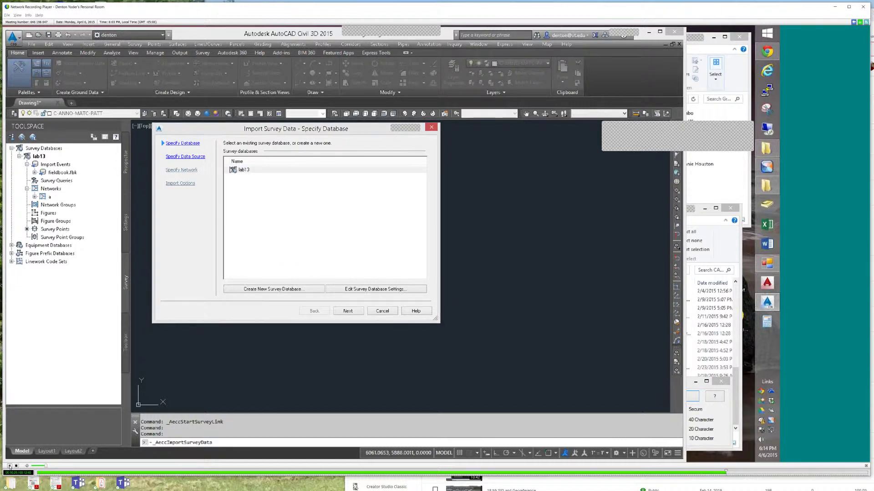
left_click(227, 176)
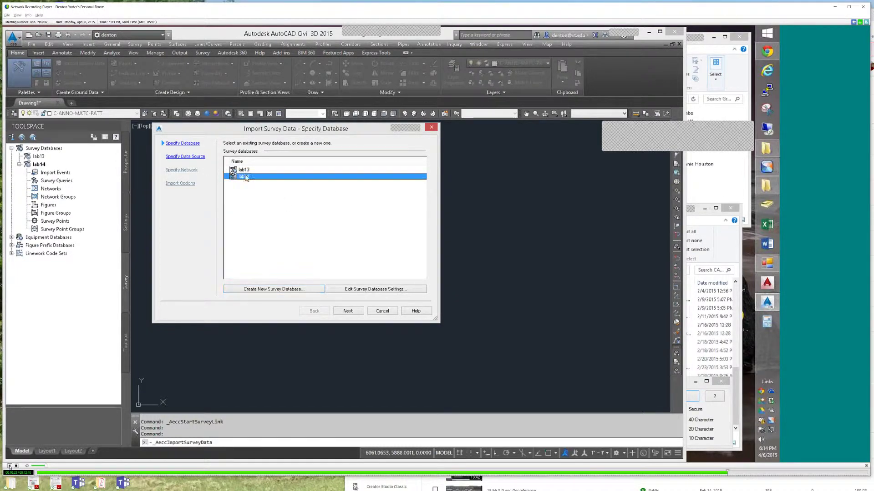
left_click(347, 311)
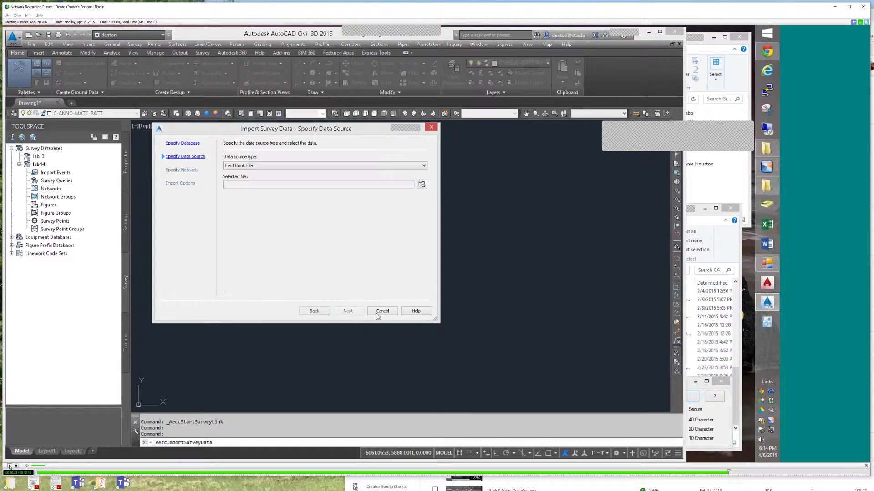
Choose lab-14.fbk from the desktop's Lab-14 folder as the import's field book data source and continue to the network page
left_click(421, 185)
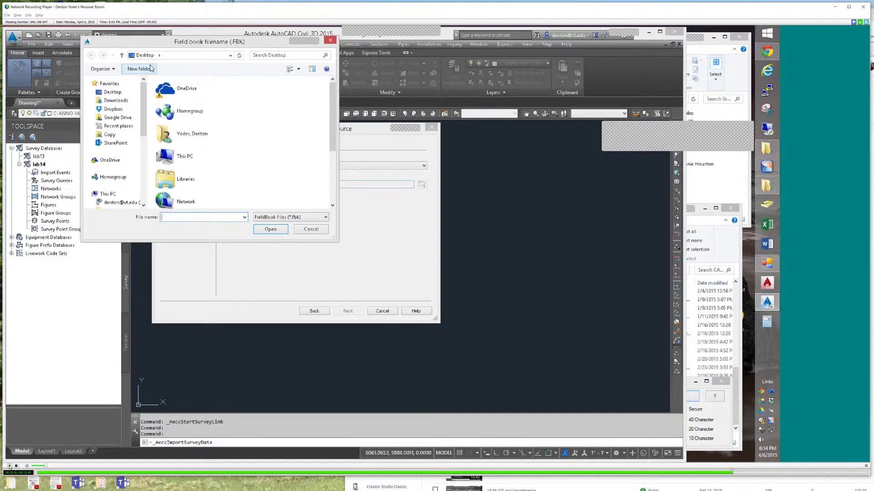
left_click_drag(332, 154, 343, 204)
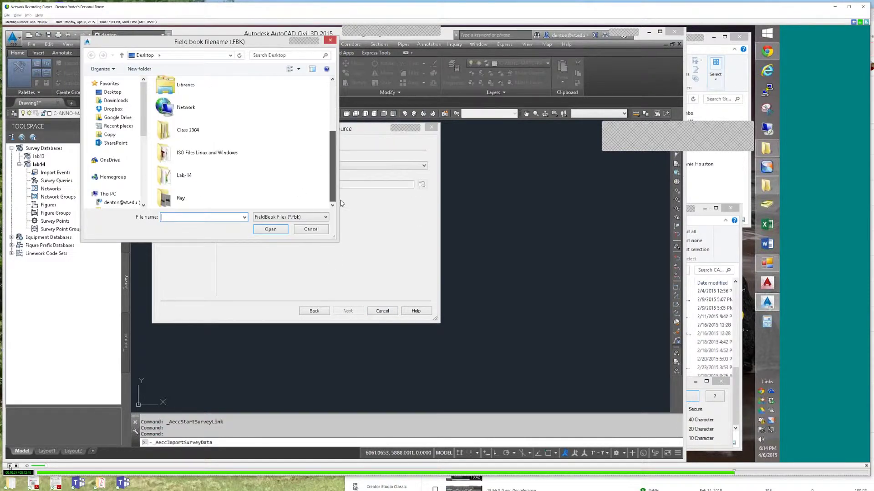
double_click(187, 177)
double_click(174, 93)
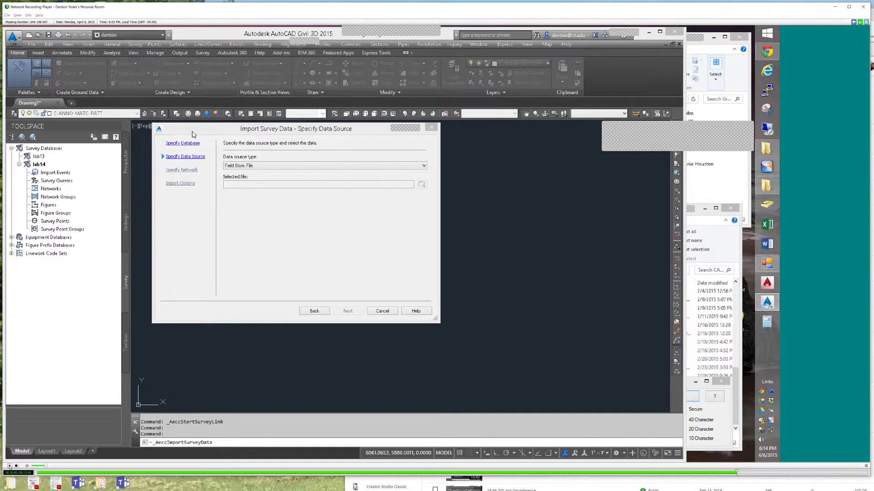
left_click(349, 311)
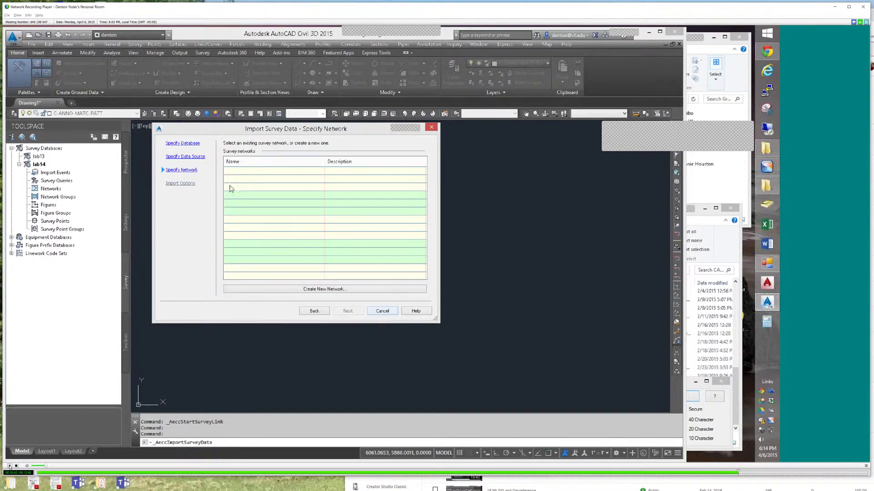
Create a new survey network named a for the import
left_click(331, 290)
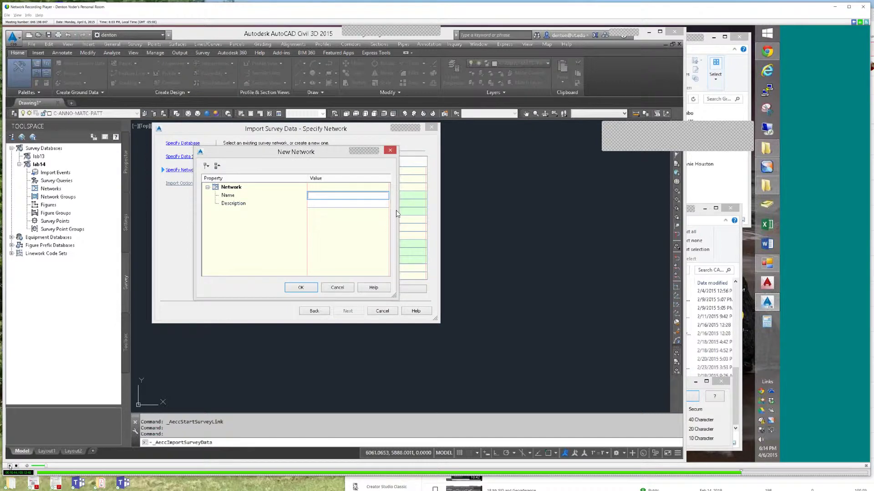
type("a")
left_click(304, 286)
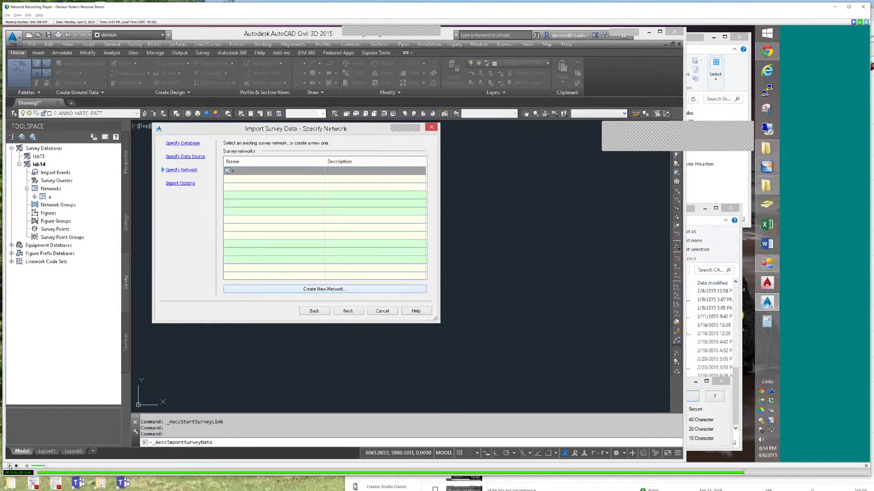
Turn off interactive graphics, linework processing and figure object insertion in the import options, and run the field book import
left_click(345, 311)
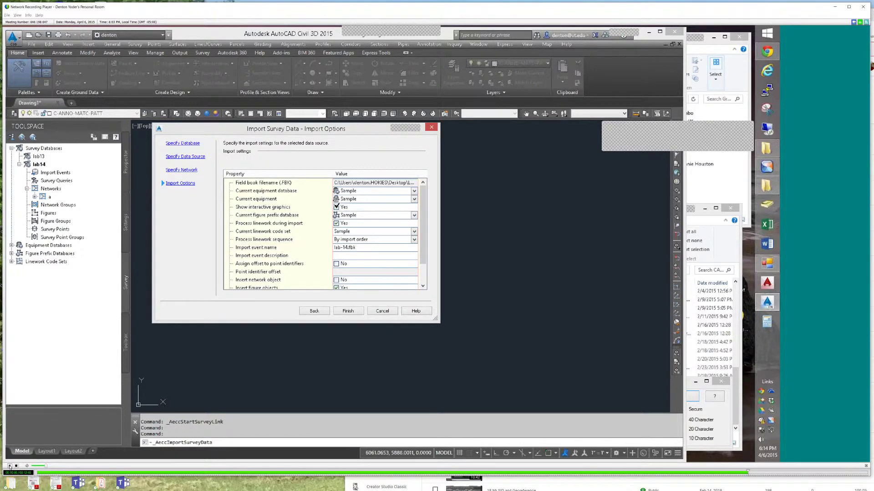
left_click(336, 207)
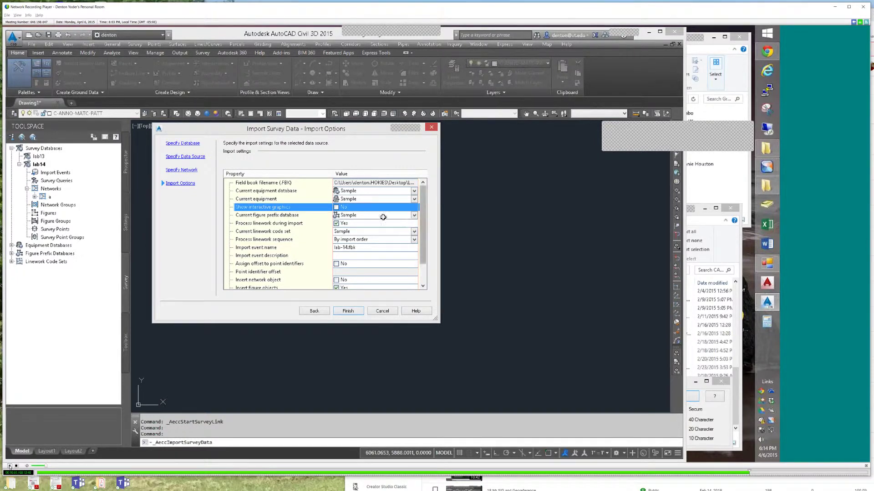
left_click(336, 223)
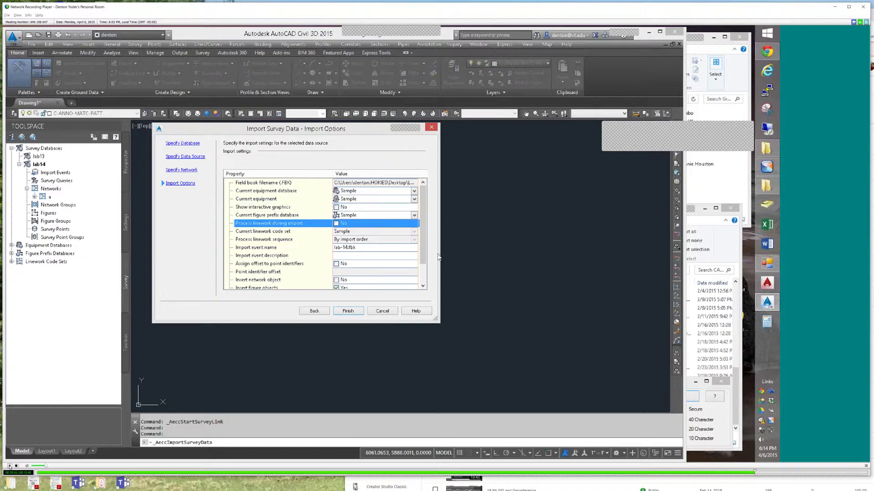
left_click_drag(422, 228, 425, 255)
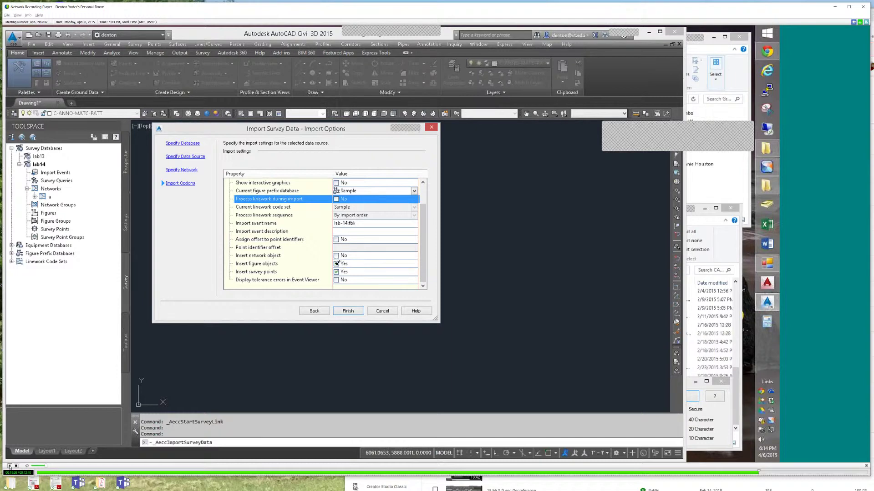
left_click(336, 263)
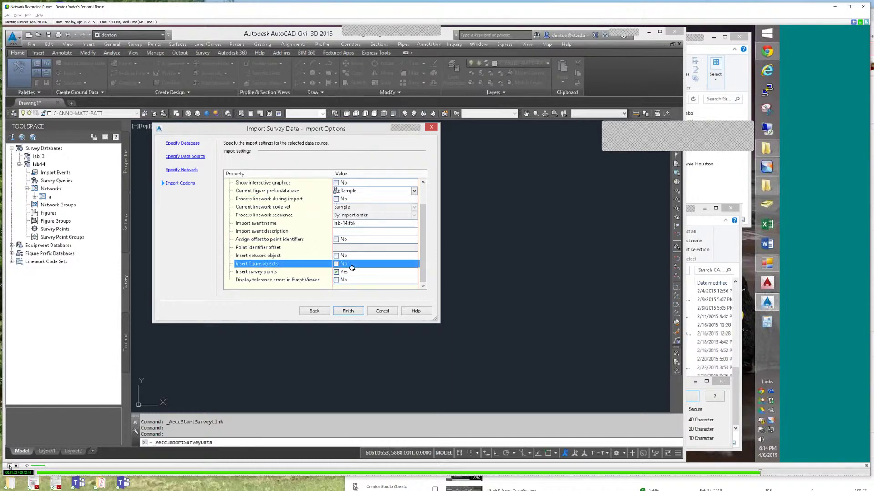
left_click(347, 311)
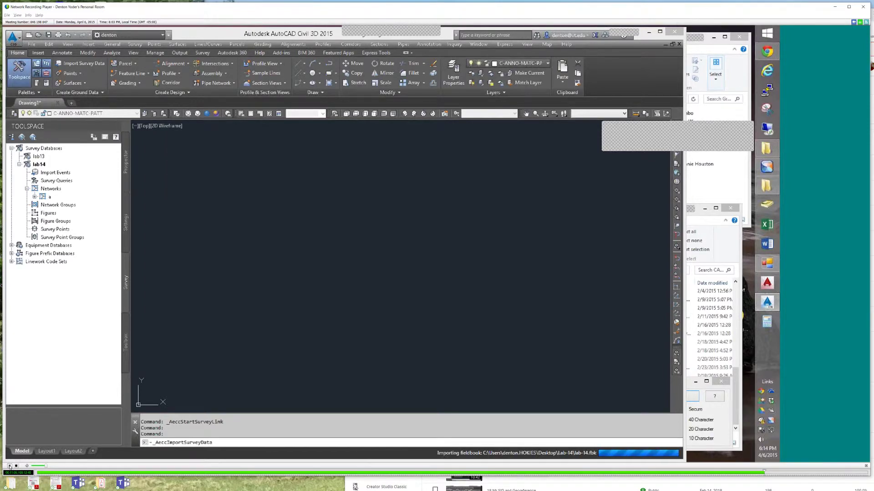